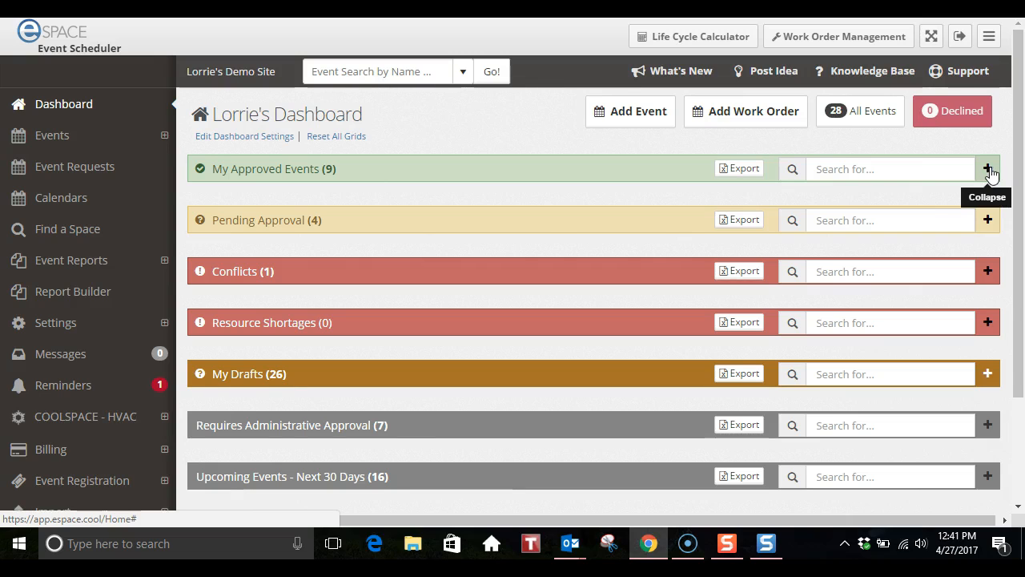
Step: Expand the My Approved Events and Pending Approval grids to review their events, and collapse Pending Approval again
click(989, 169)
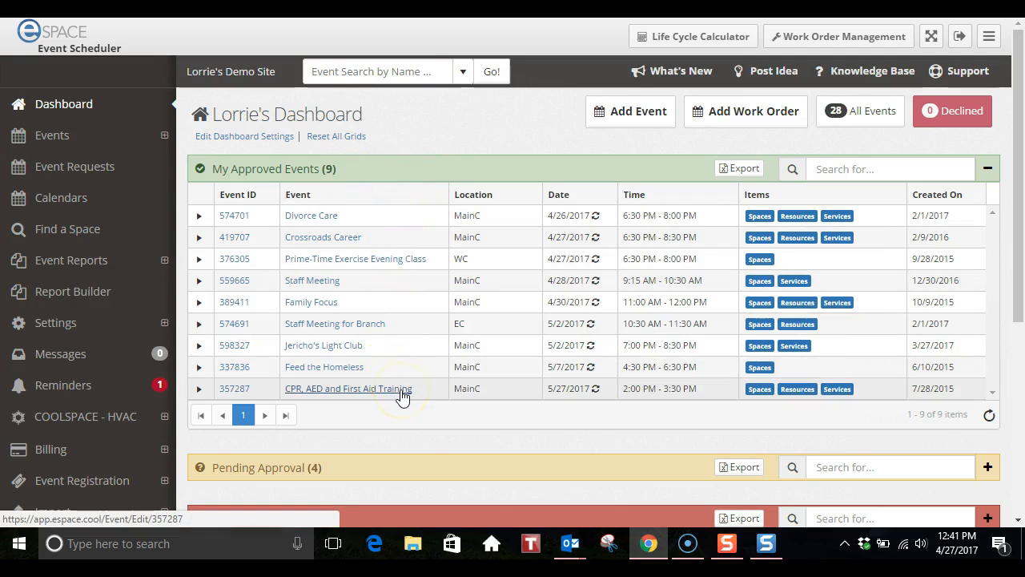
scroll(401, 395, down, 3)
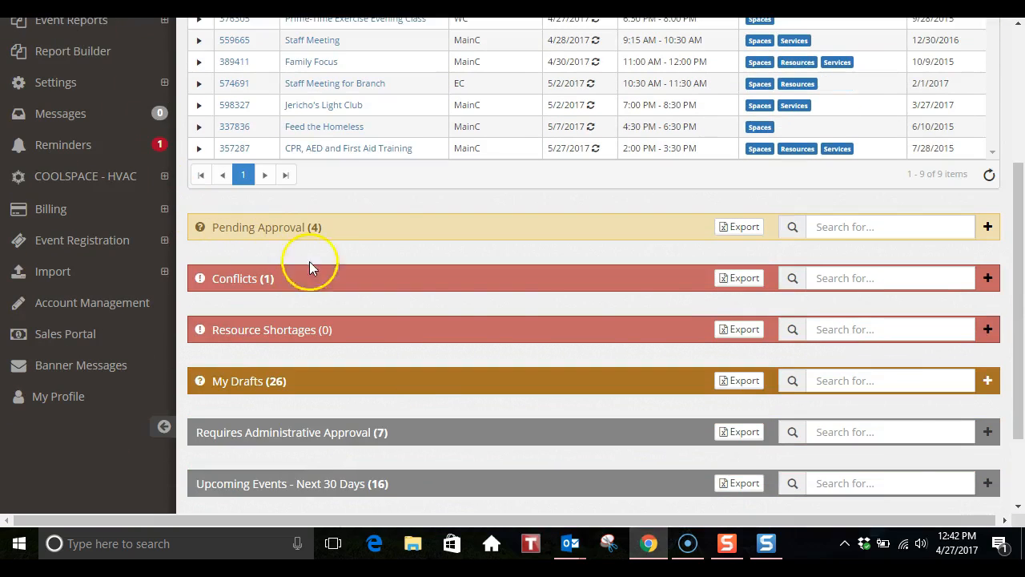
click(989, 228)
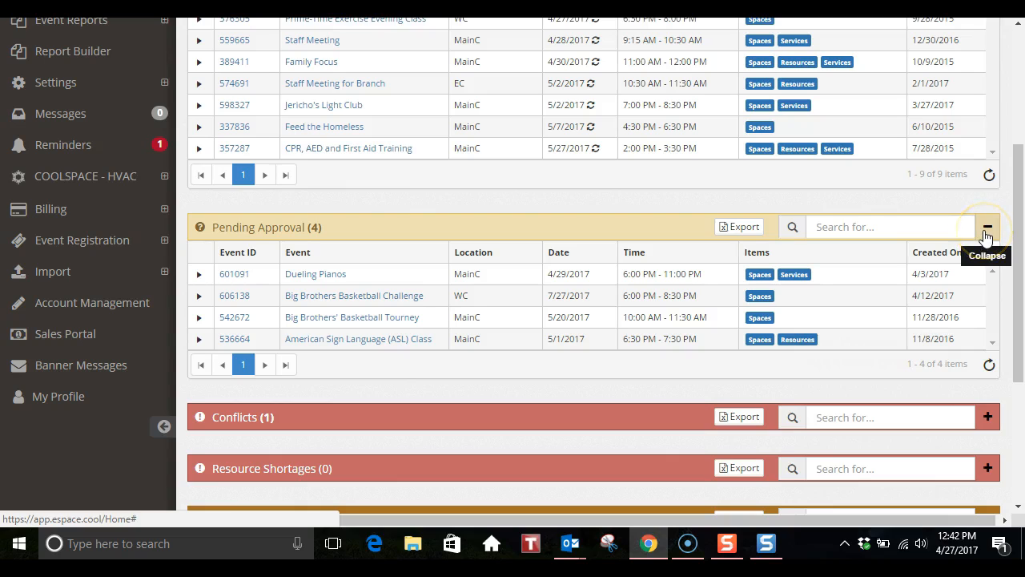
click(987, 229)
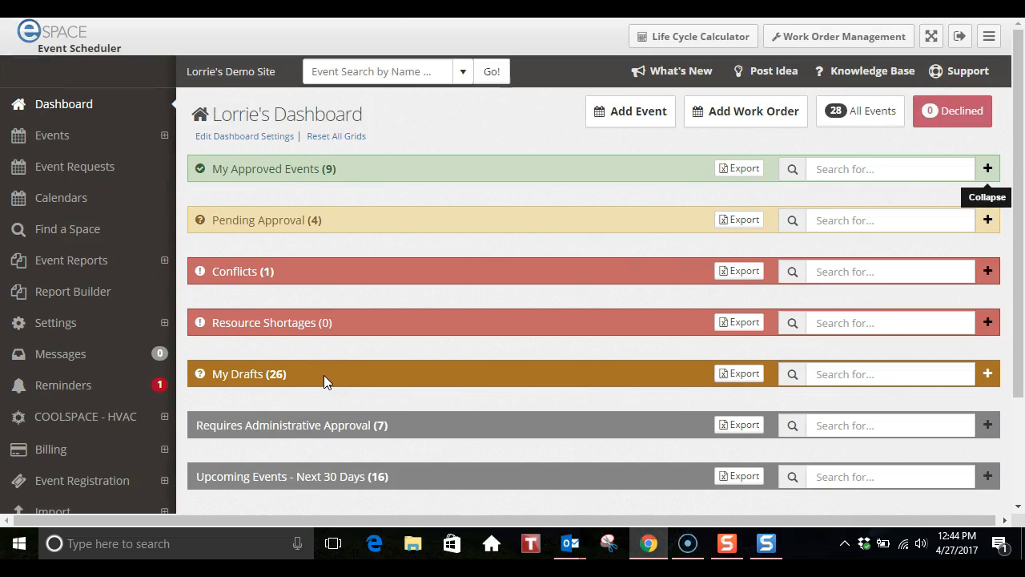
Step: Expand the My Drafts grid, look through the draft events, and collapse the grid again
scroll(323, 375, down, 1)
click(327, 362)
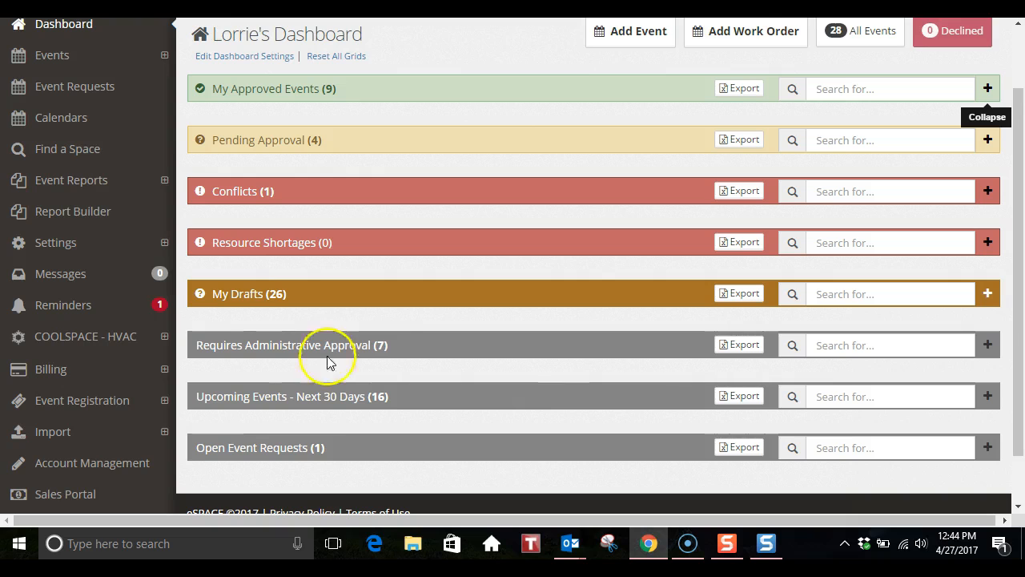
click(988, 293)
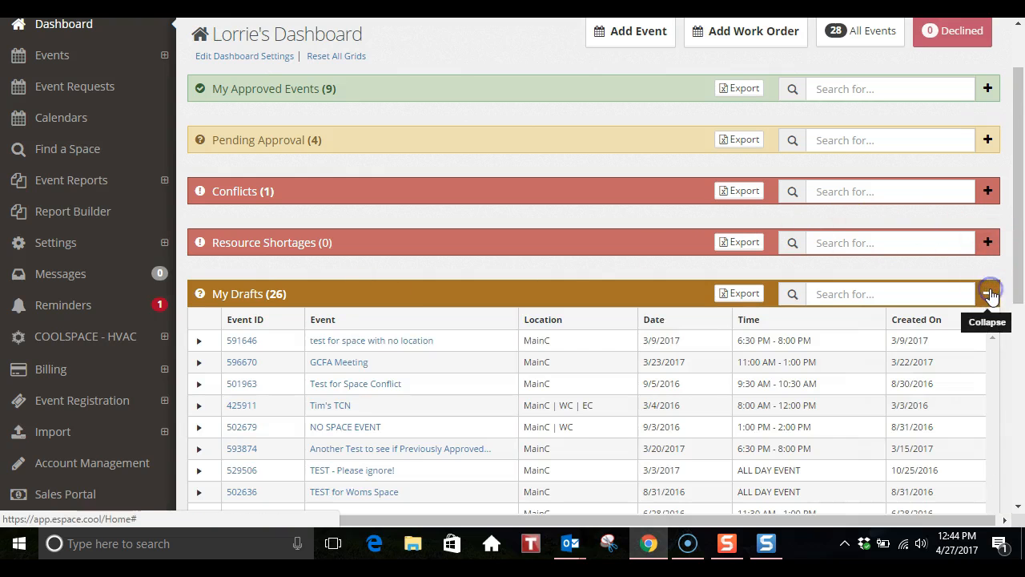
scroll(456, 343, down, 2)
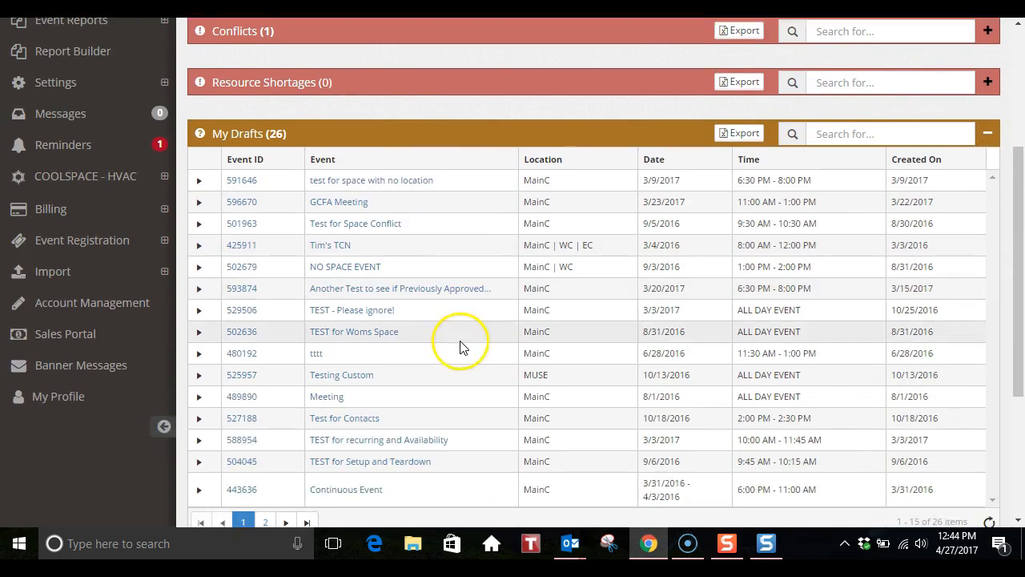
scroll(460, 346, down, 1)
scroll(461, 346, up, 2)
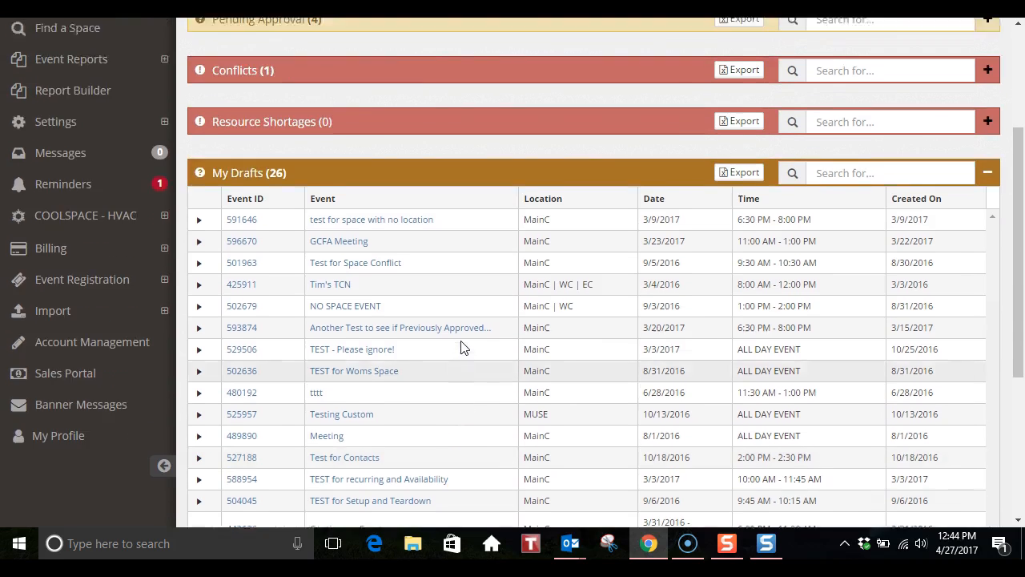
click(990, 218)
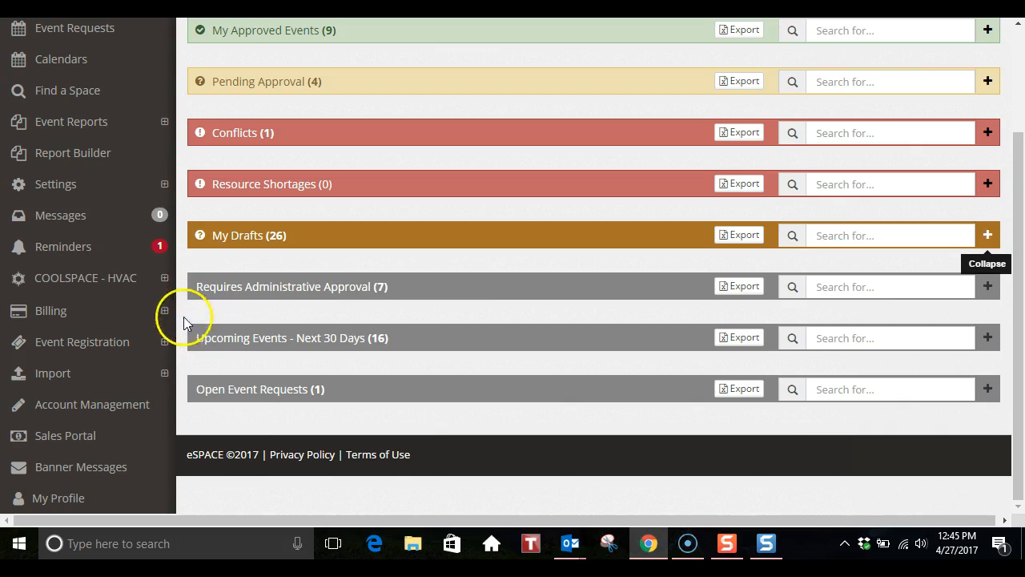
Step: Expand the Requires Administrative Approval grid and review the events with their approve and decline options
click(990, 294)
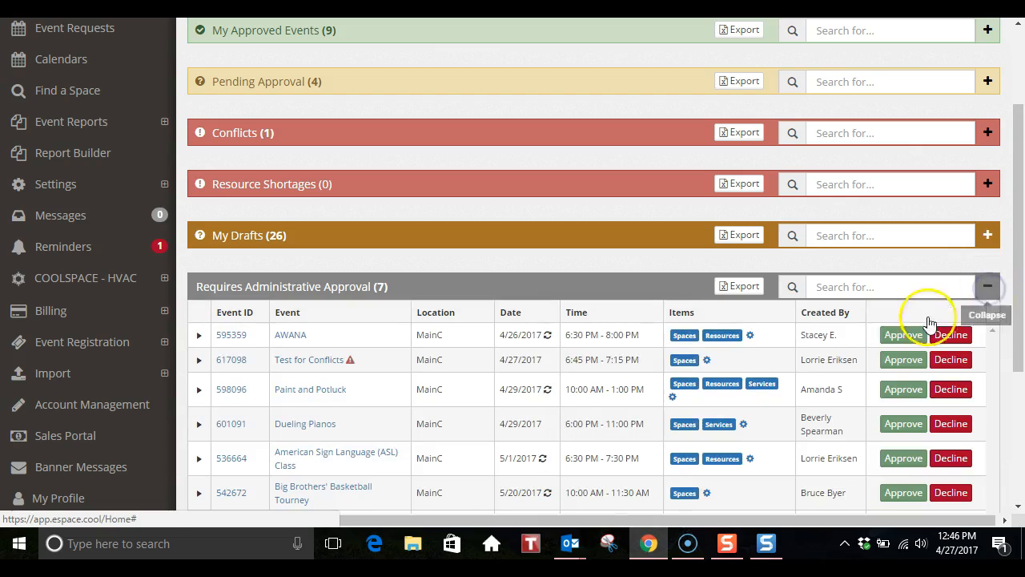
scroll(812, 340, down, 2)
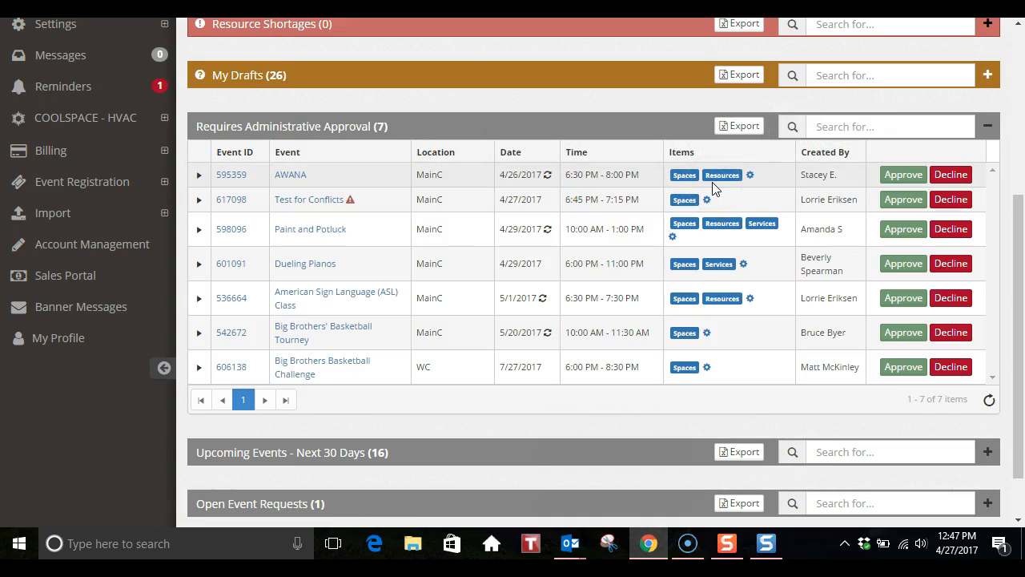
scroll(710, 181, down, 2)
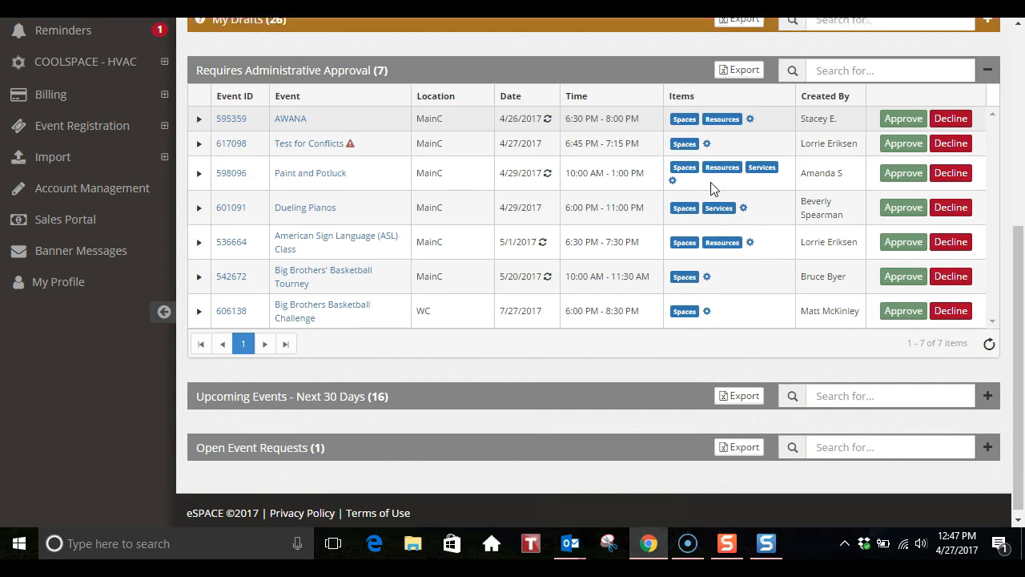
Step: Expand the Upcoming Events - Next 30 Days grid and look through its event list
click(987, 392)
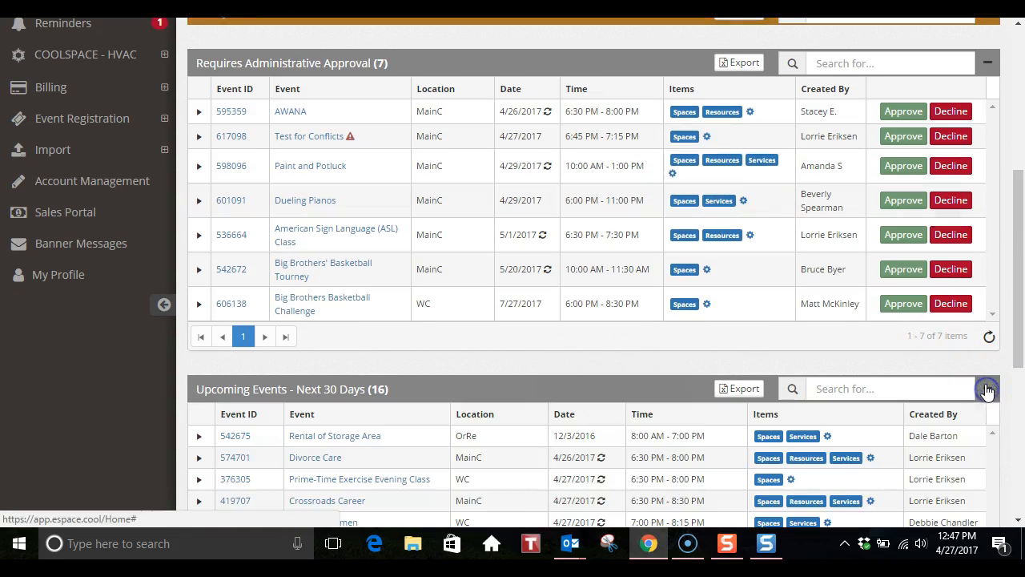
scroll(865, 332, down, 3)
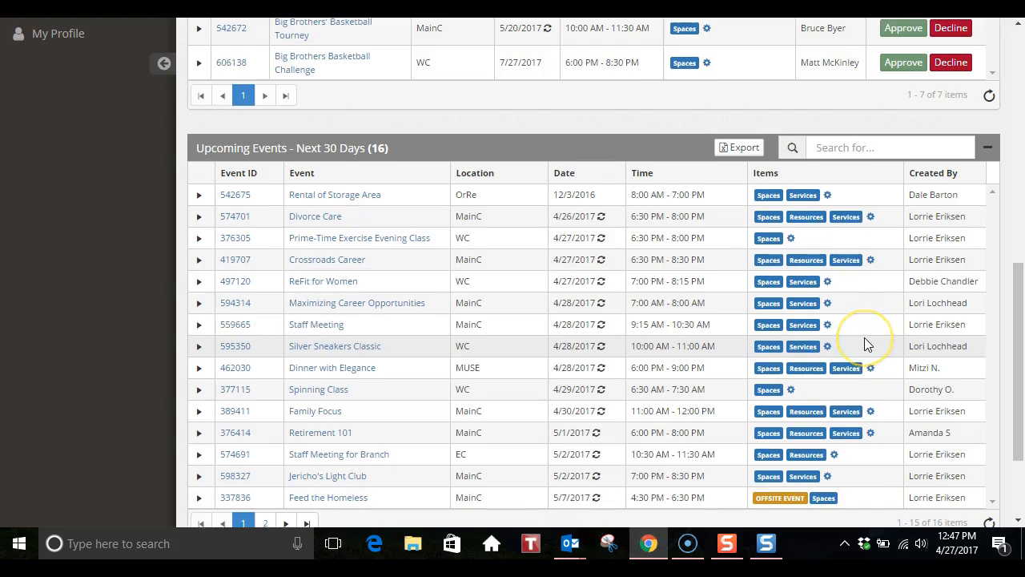
scroll(864, 342, down, 1)
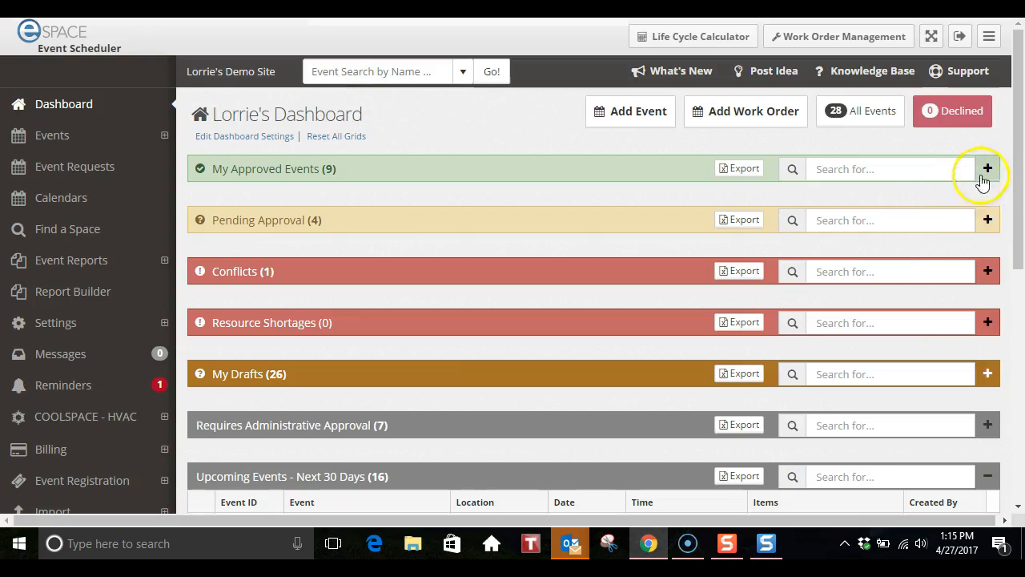
Step: Toggle the My Approved Events grid open and closed, leaving it expanded to show its events
click(989, 169)
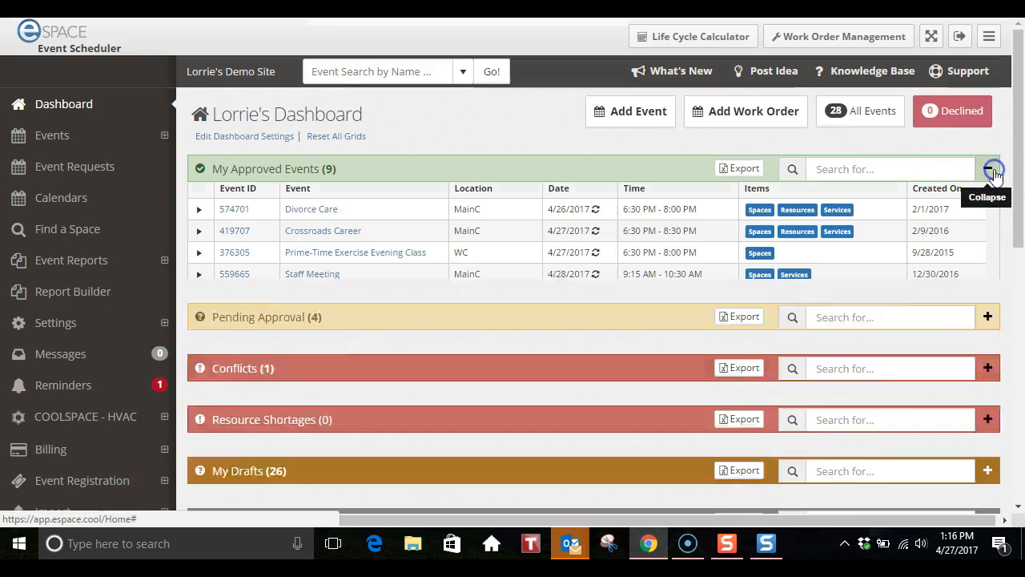
click(988, 169)
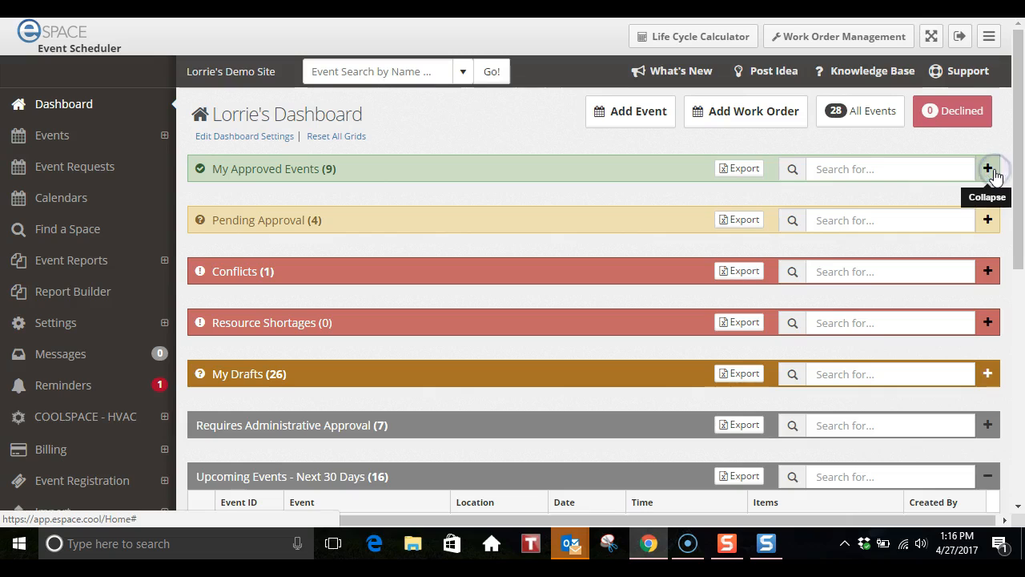
click(988, 169)
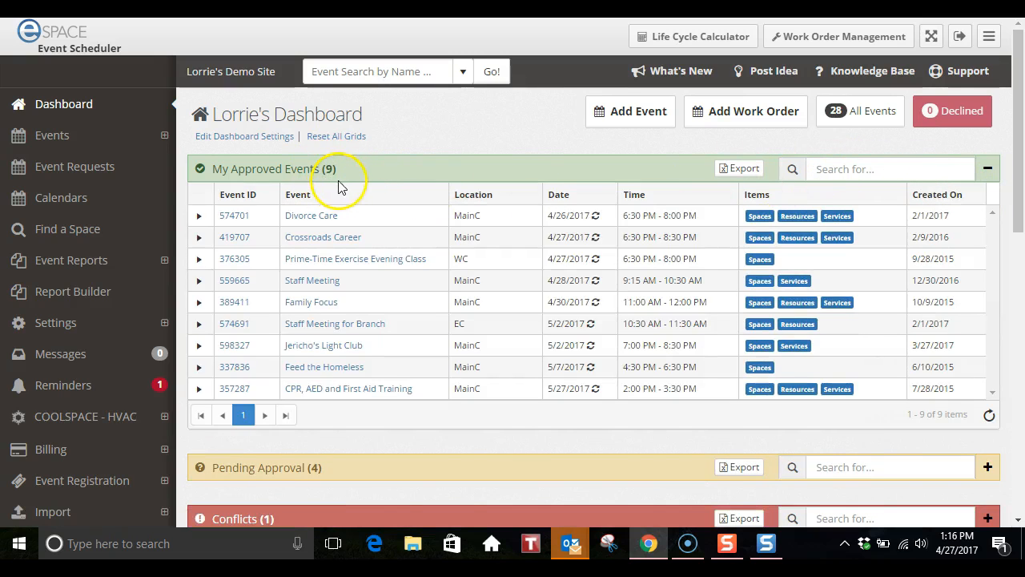
Step: Search the My Approved Events grid for "Famil" and collapse the grid
click(814, 167)
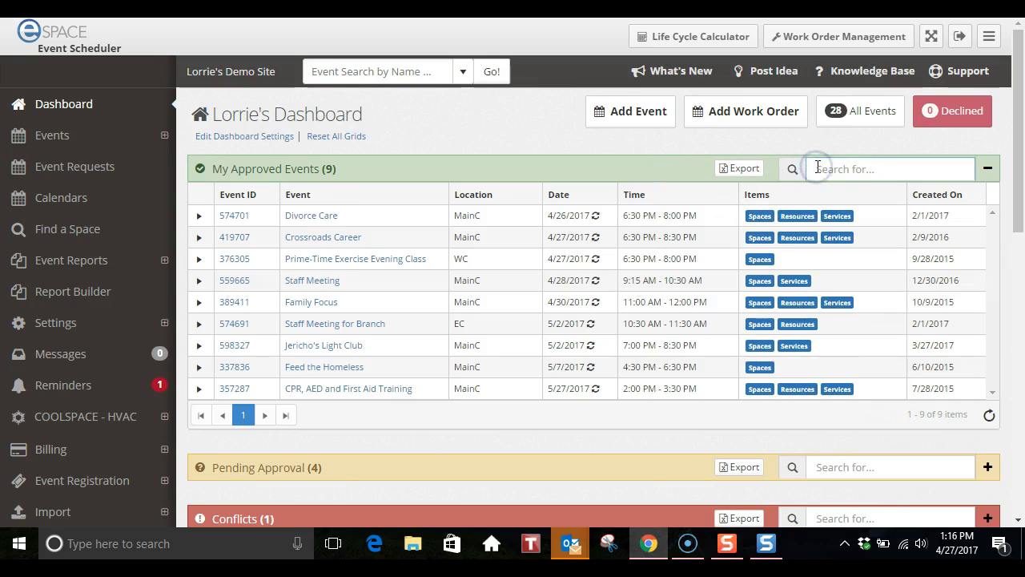
text(Famil)
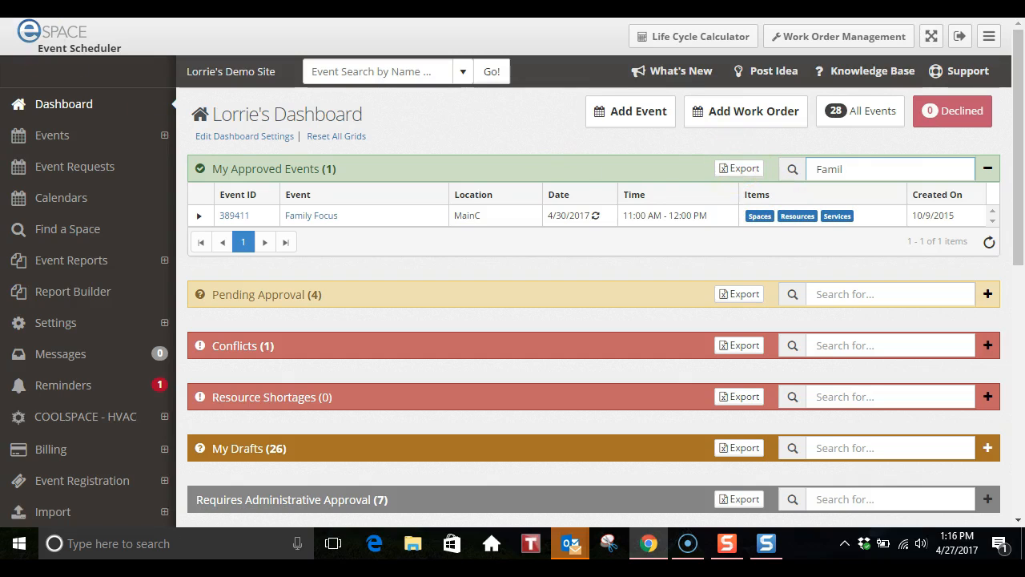
click(987, 167)
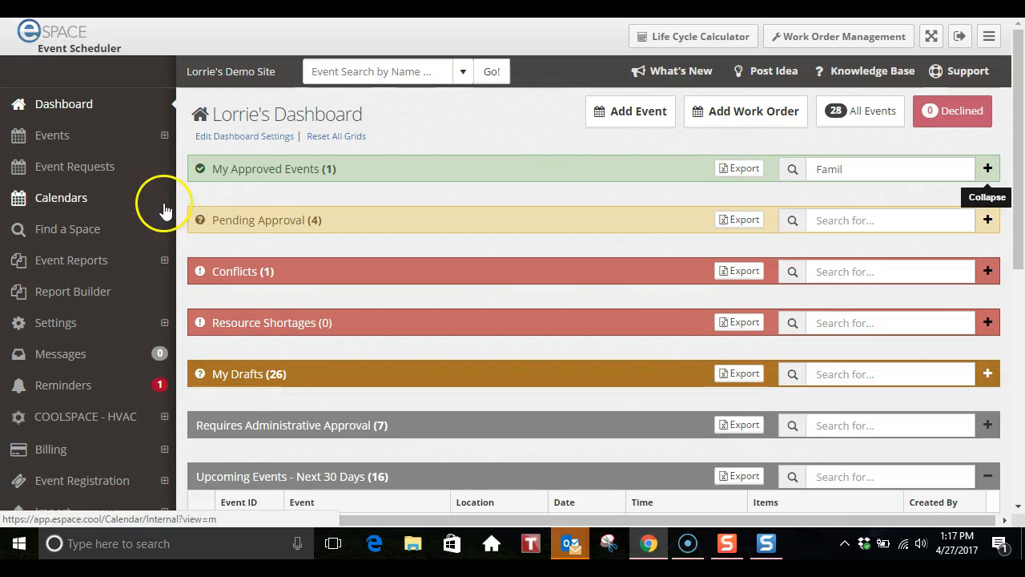
Step: Open the dashboard settings and move the Requires Administrative Approval grid to the first position, above My Approved Events
click(230, 138)
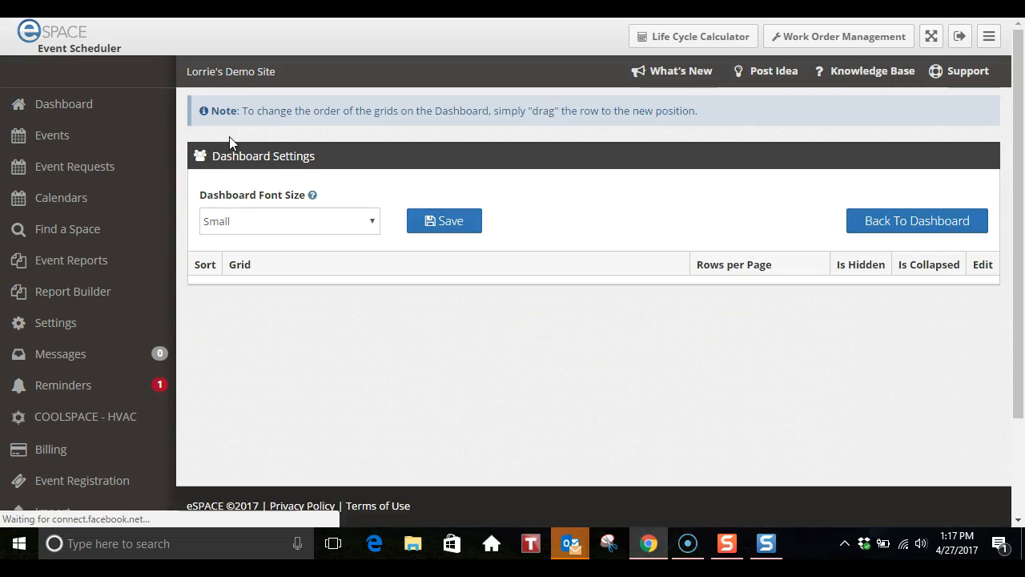
scroll(500, 316, down, 1)
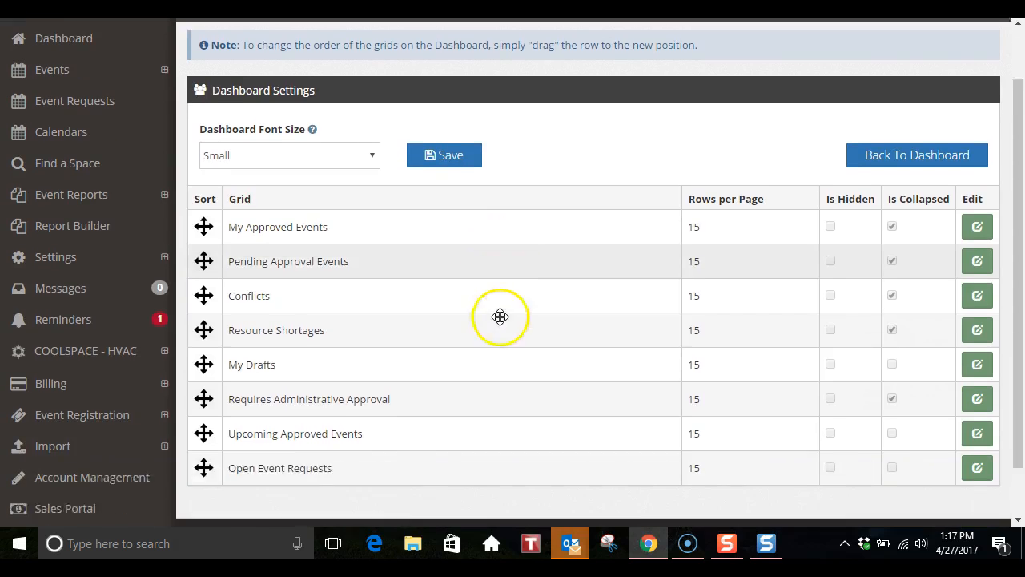
scroll(500, 316, down, 1)
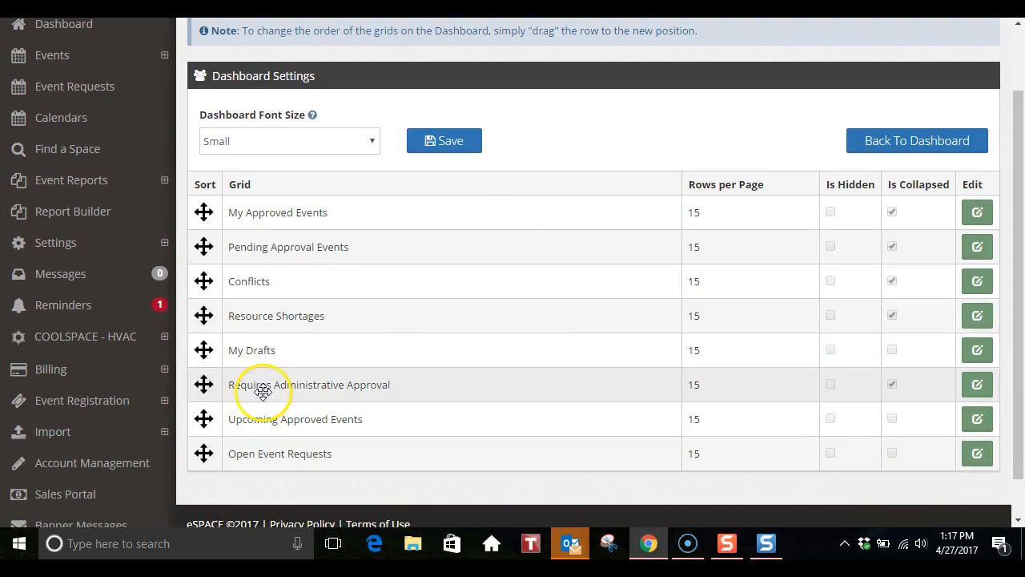
drag(262, 390, 277, 203)
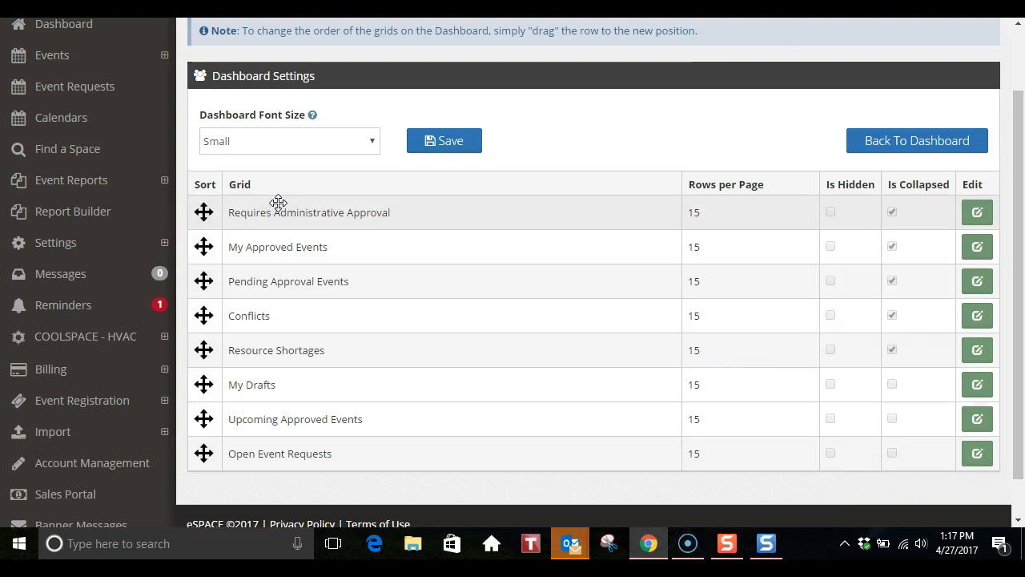
Step: Move the Upcoming Approved Events grid to second position, below Requires Administrative Approval, and save the dashboard settings
drag(267, 418, 270, 242)
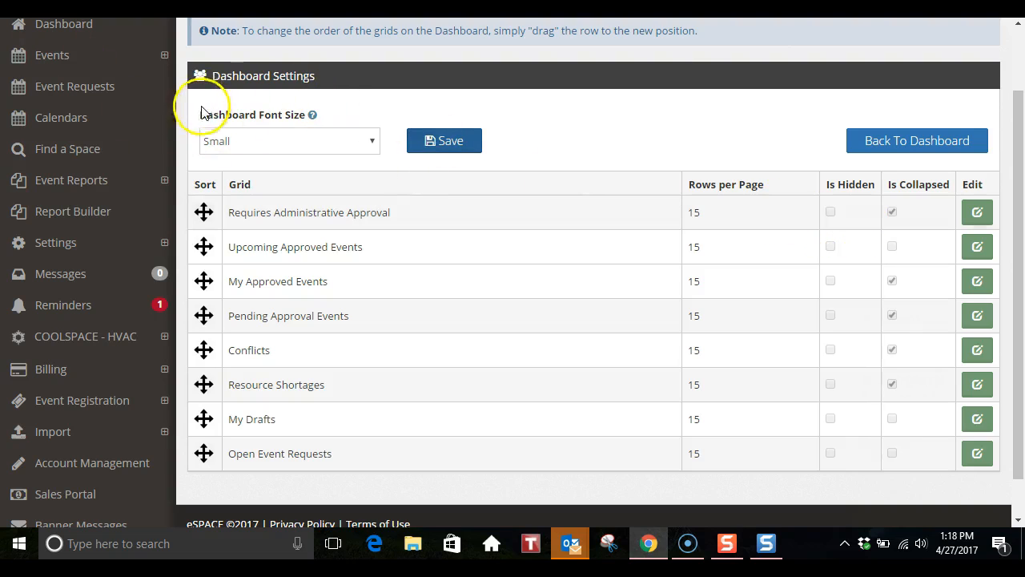
click(371, 144)
click(441, 138)
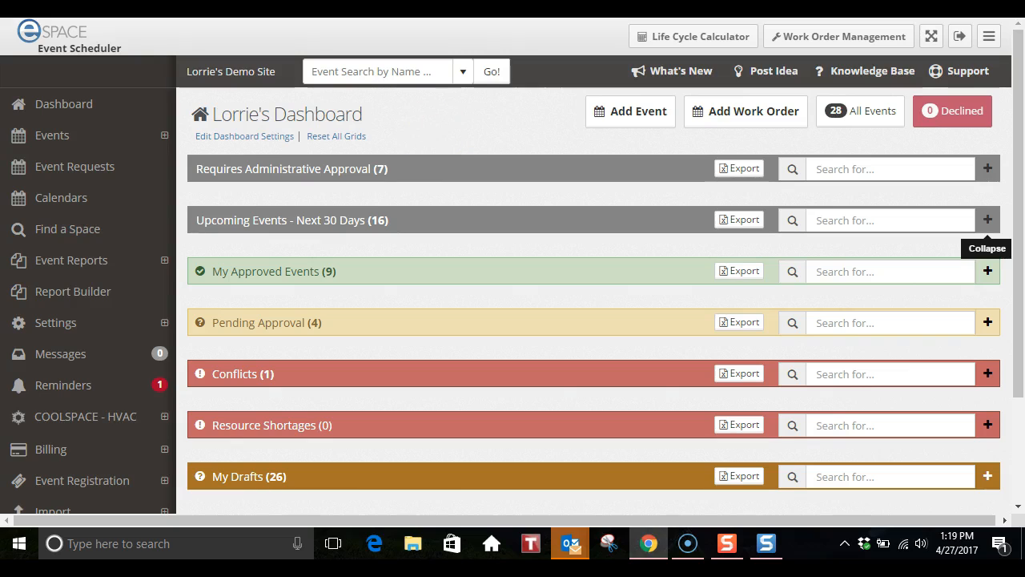
Step: Open the Locations page in the basic settings and review the location options and the list of locations
click(54, 327)
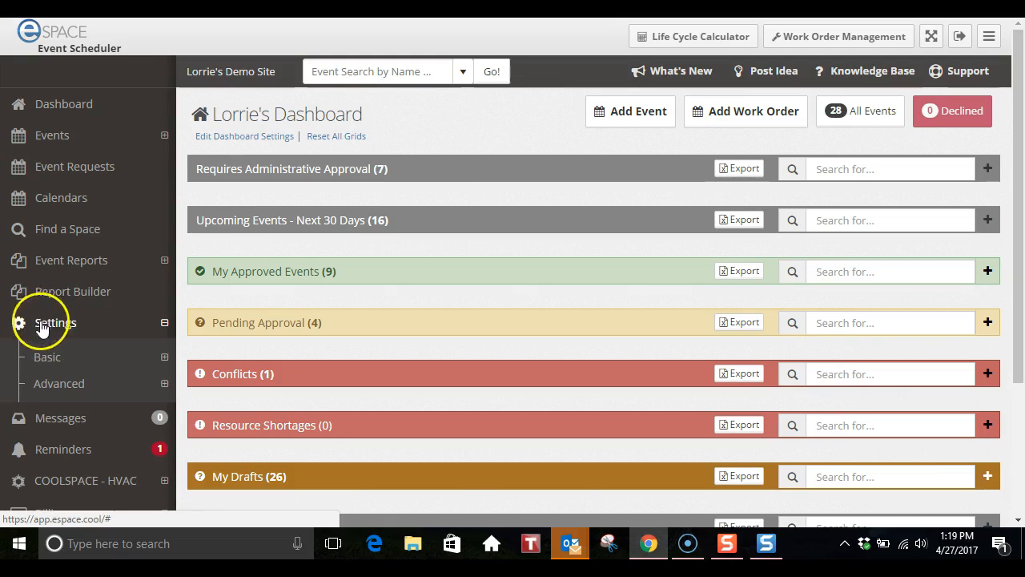
click(55, 364)
scroll(54, 365, down, 1)
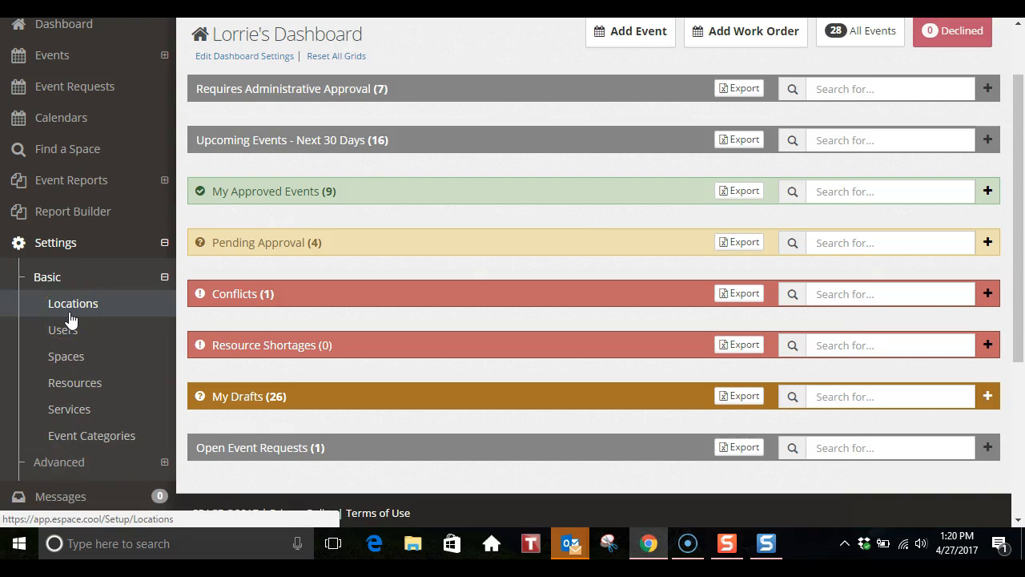
click(70, 309)
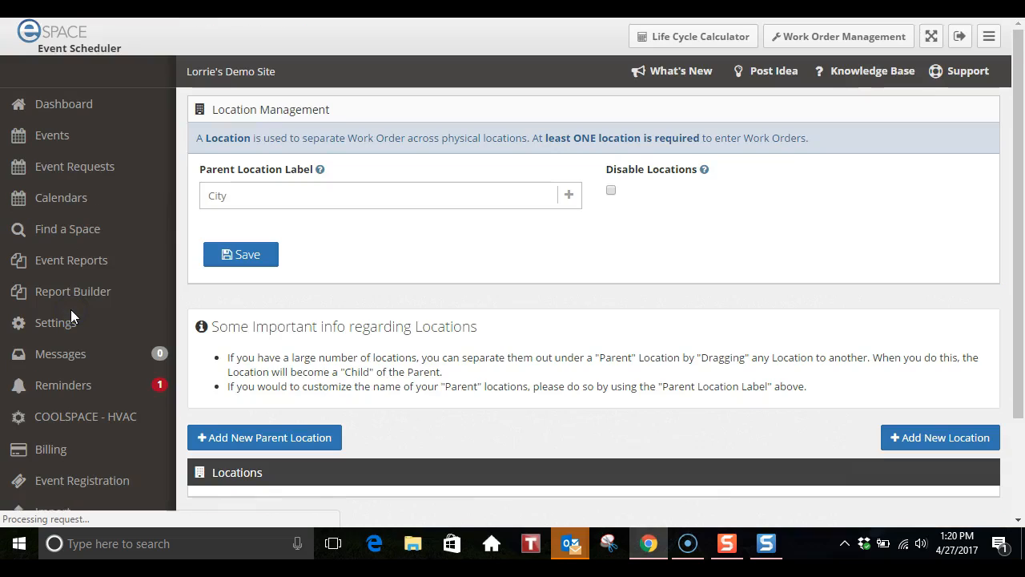
scroll(354, 346, down, 4)
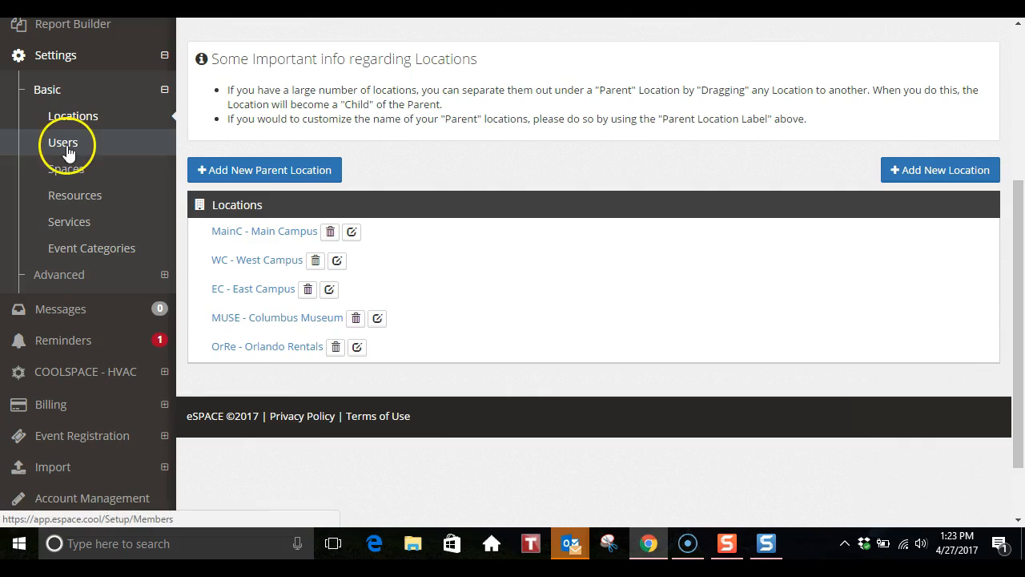
Step: Open the Users page in the basic settings and look through the users and their assigned roles
click(67, 146)
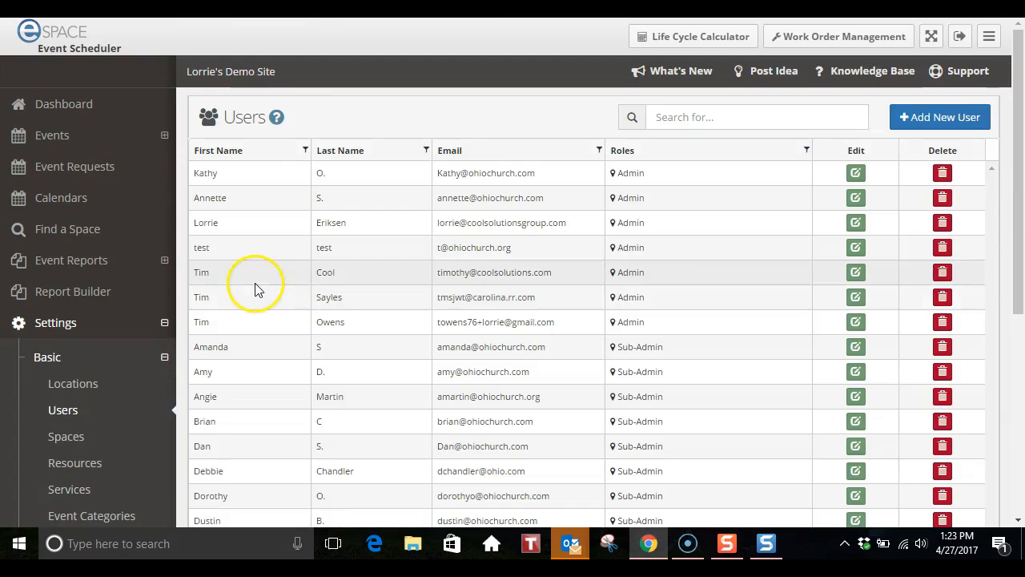
scroll(297, 269, down, 1)
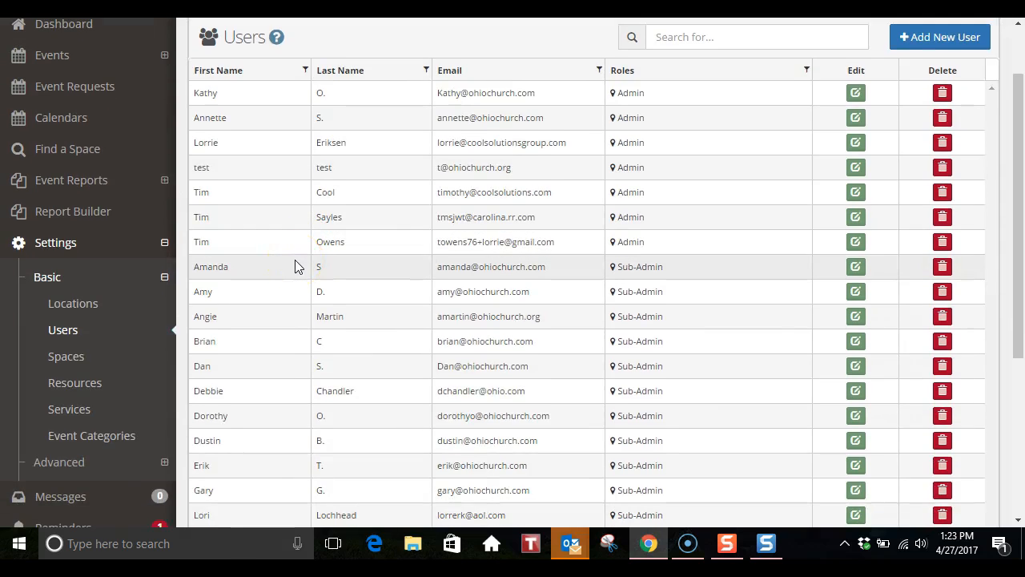
scroll(296, 267, up, 1)
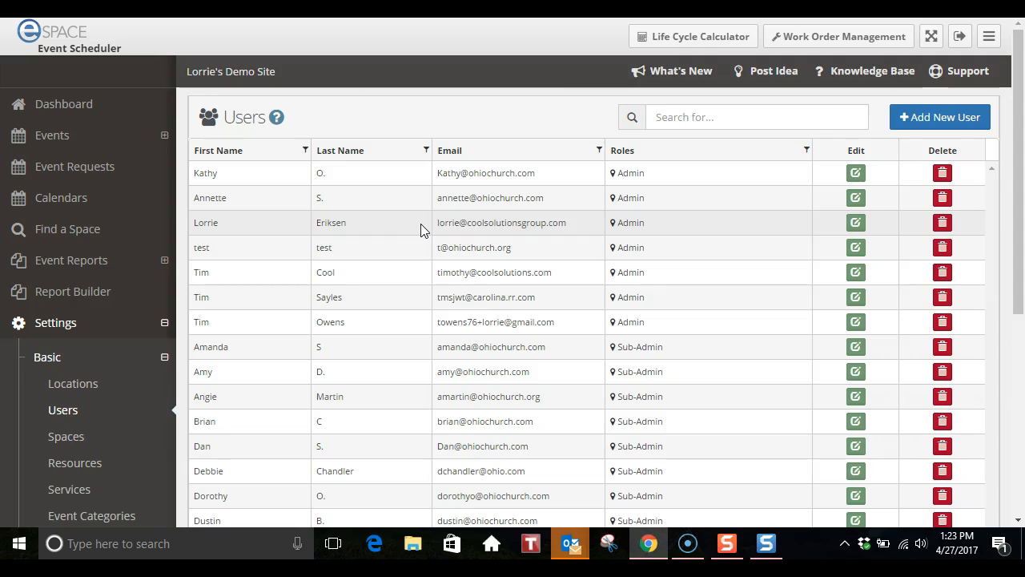
scroll(422, 229, down, 4)
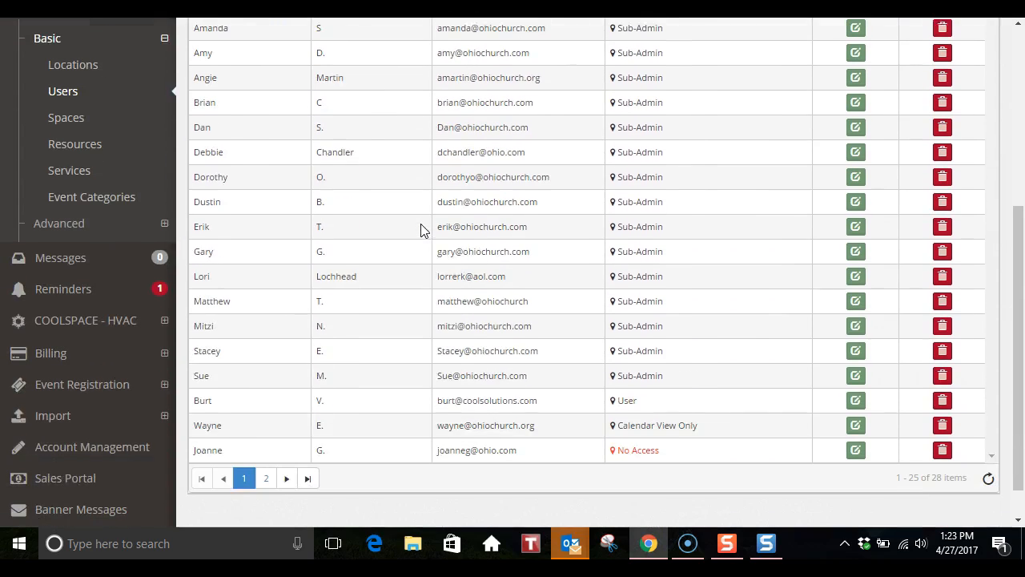
Step: Open the record of the user with the Calendar View Only role and examine the user access permissions
click(658, 436)
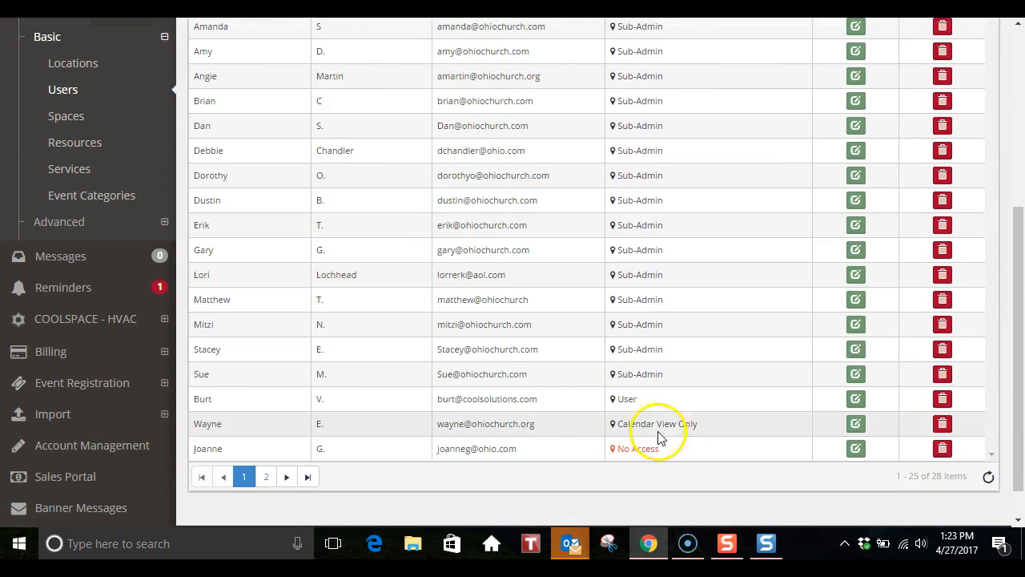
click(851, 430)
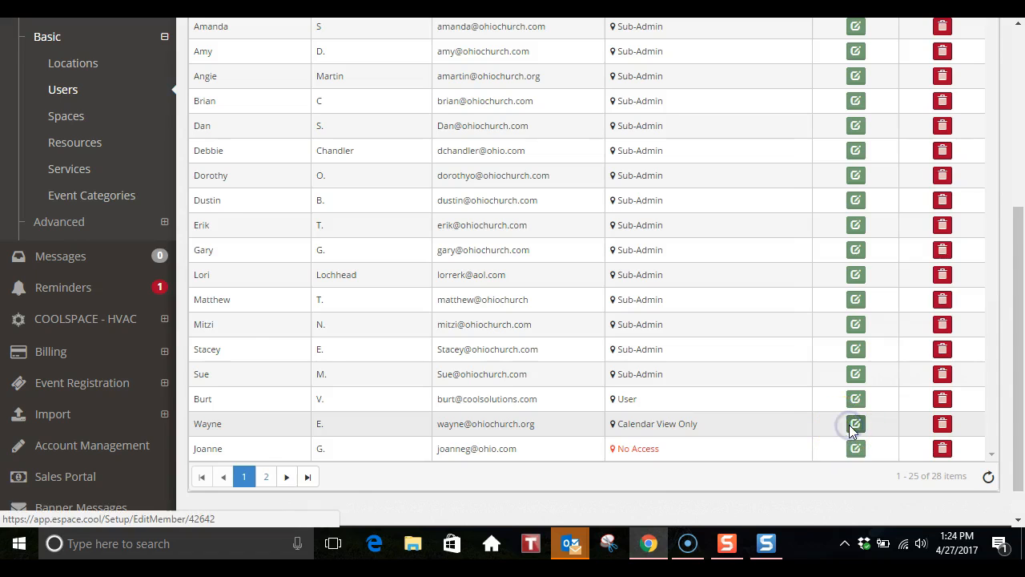
scroll(645, 212, down, 2)
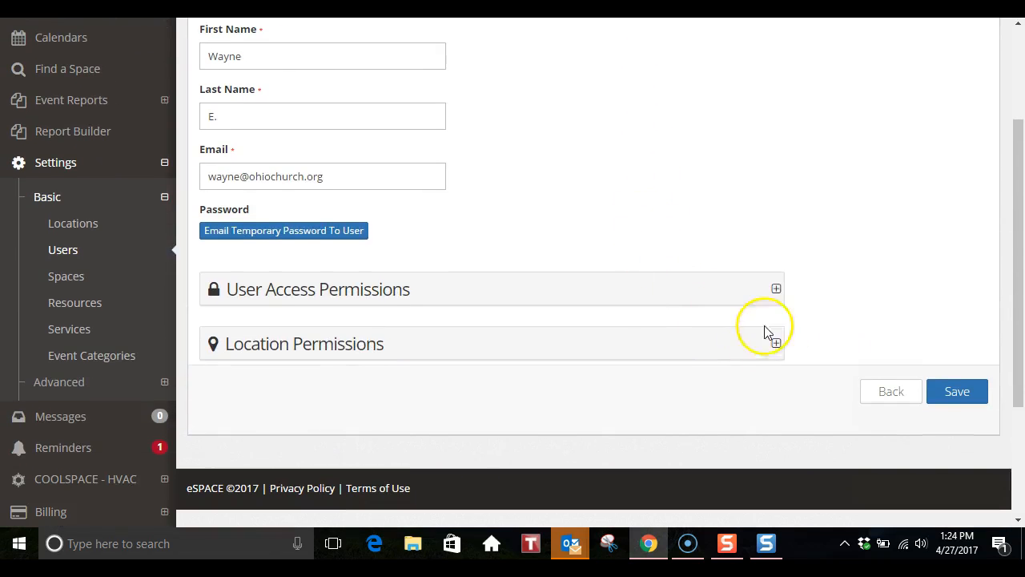
click(775, 288)
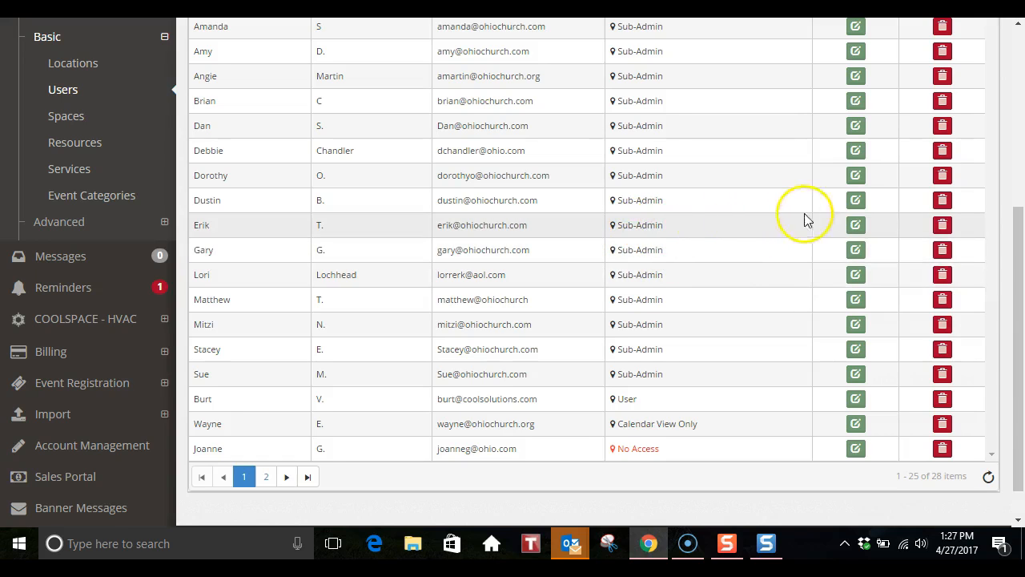
Step: Open a Sub-Admin user's record from the middle of the users list and review the access permissions and user approval areas
click(856, 226)
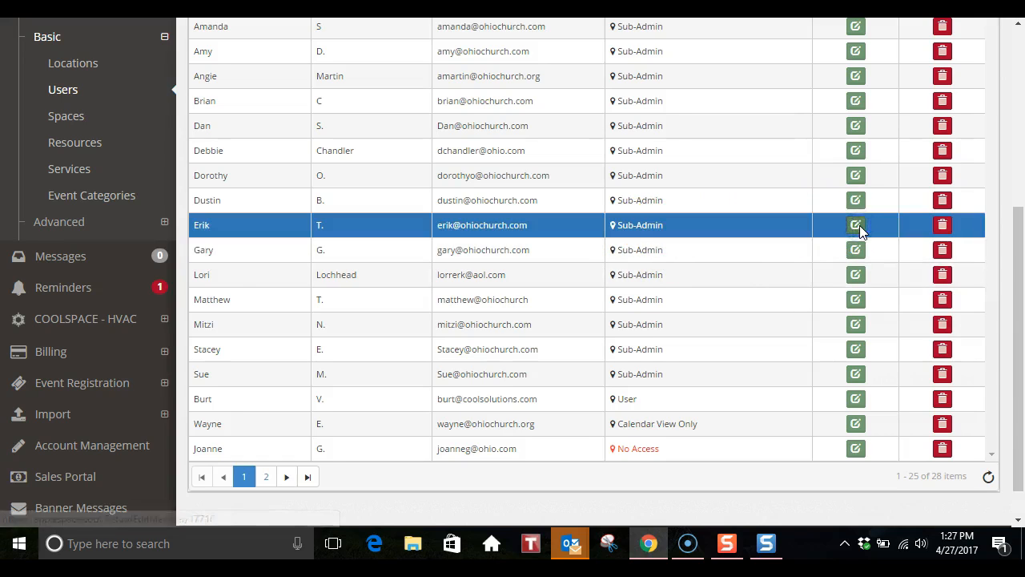
scroll(750, 195, down, 2)
click(776, 307)
scroll(728, 211, down, 2)
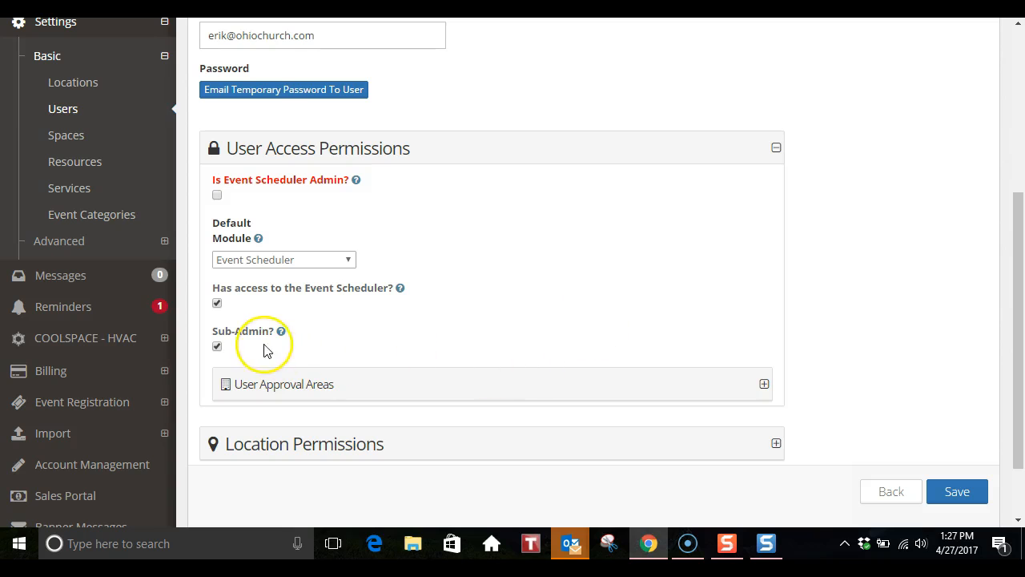
click(764, 384)
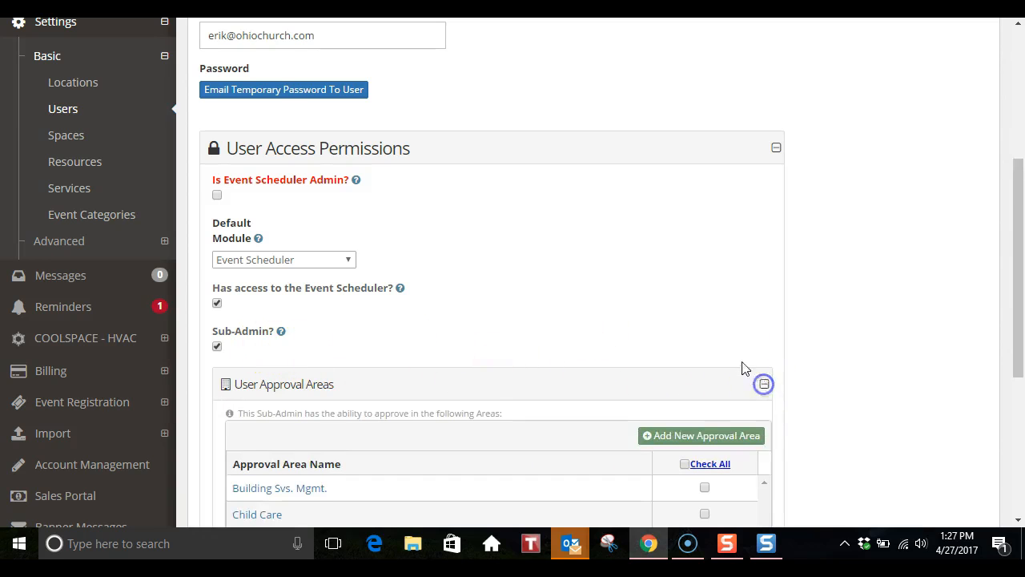
scroll(681, 277, down, 1)
scroll(681, 279, down, 3)
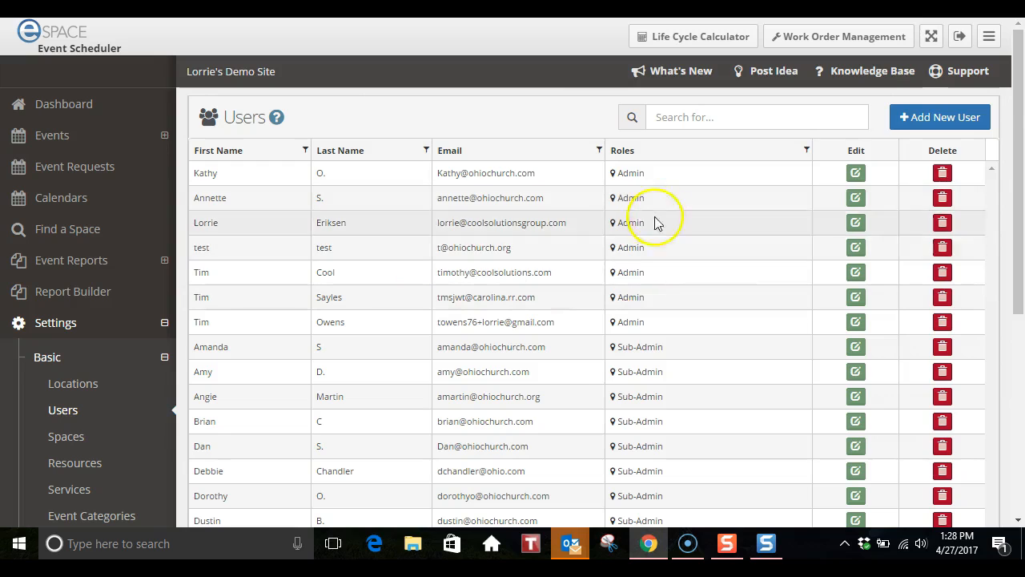
Step: Open the first Admin user's record in the users list and review the user access permissions, including the auto-approval options
click(856, 173)
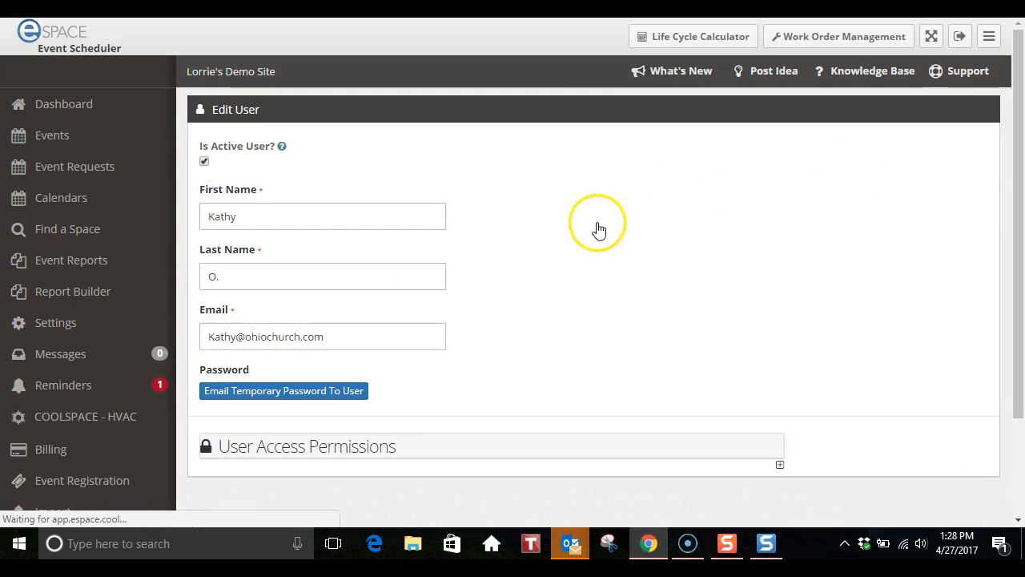
scroll(590, 229, down, 3)
click(776, 324)
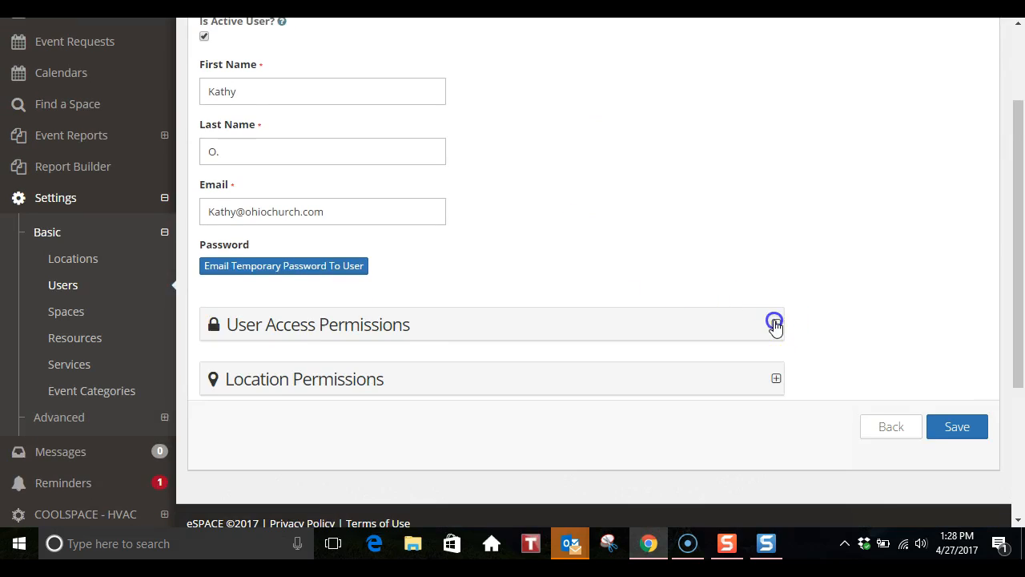
scroll(706, 261, down, 2)
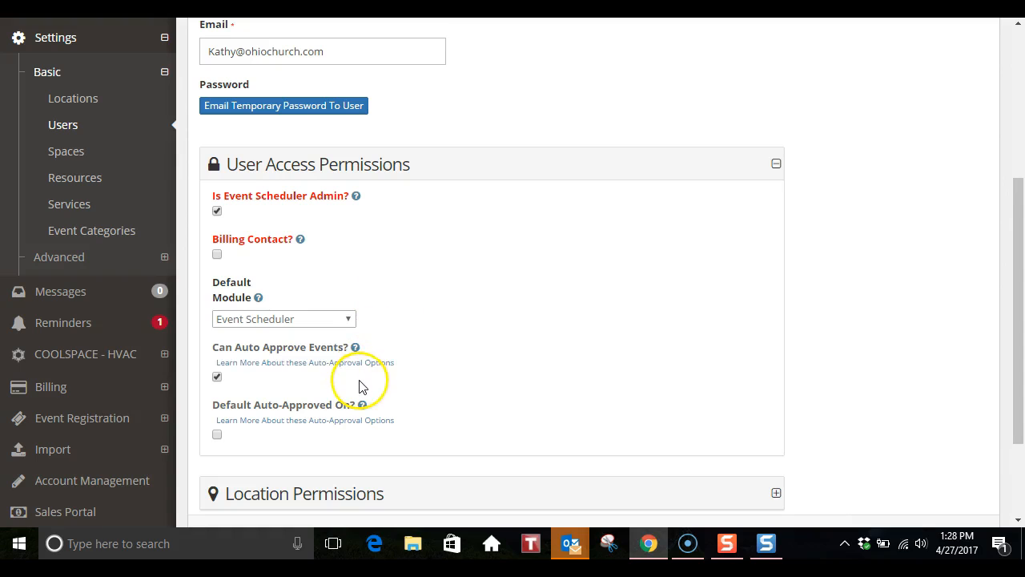
scroll(640, 400, down, 1)
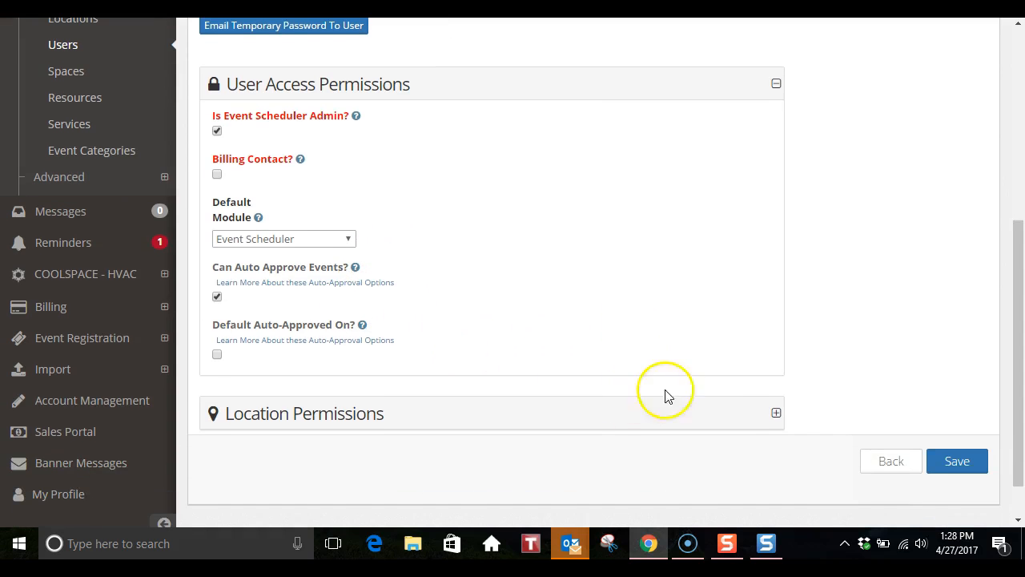
Step: Expand the Admin user's location permissions and review which locations are assigned
click(776, 414)
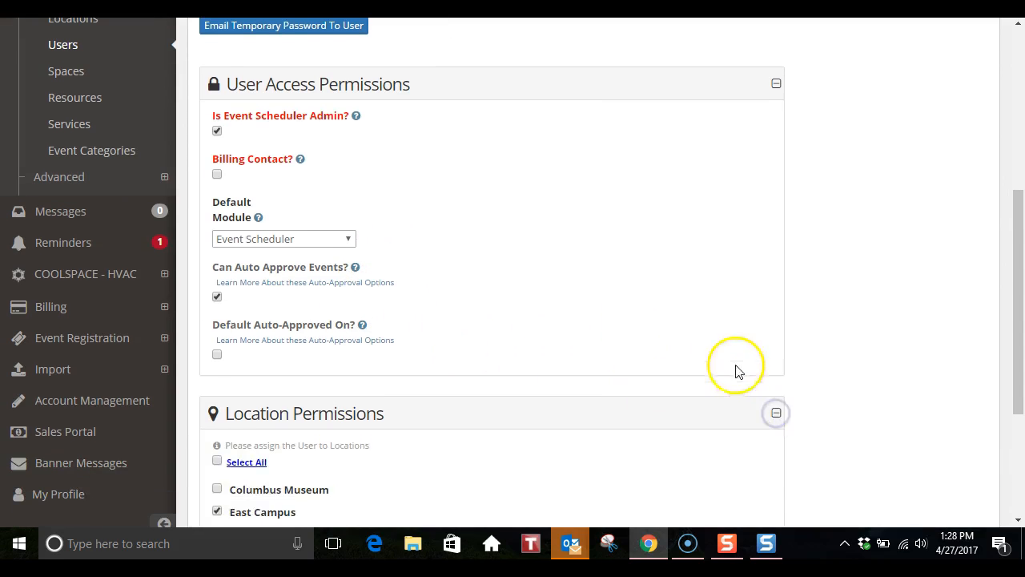
scroll(714, 360, down, 3)
scroll(715, 368, up, 4)
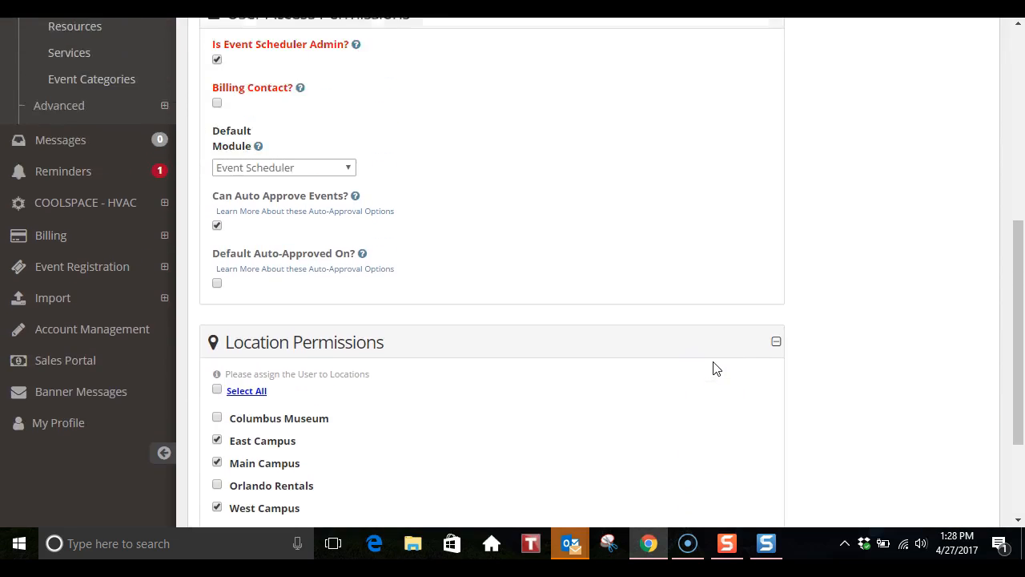
scroll(718, 363, up, 1)
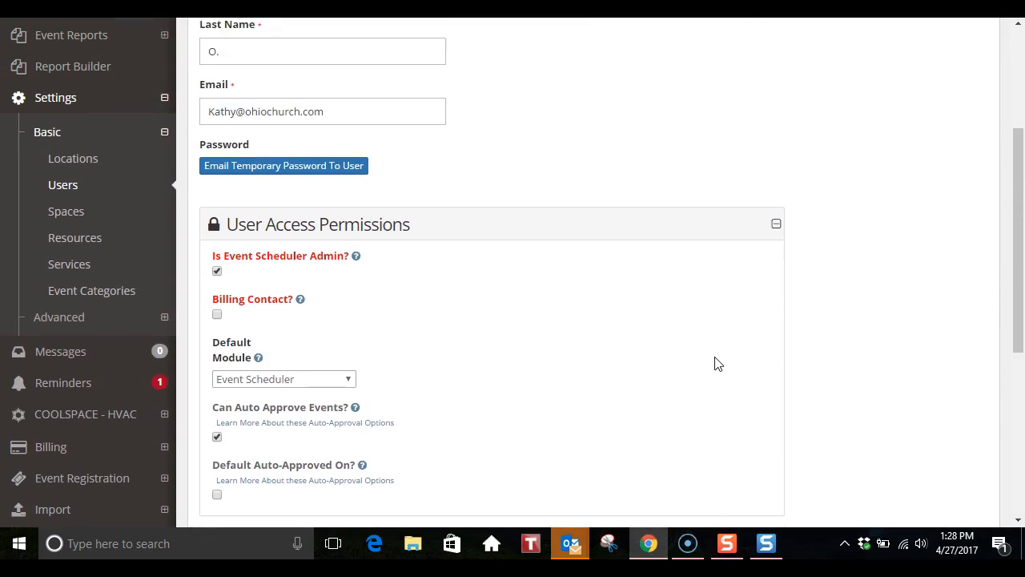
scroll(713, 362, up, 1)
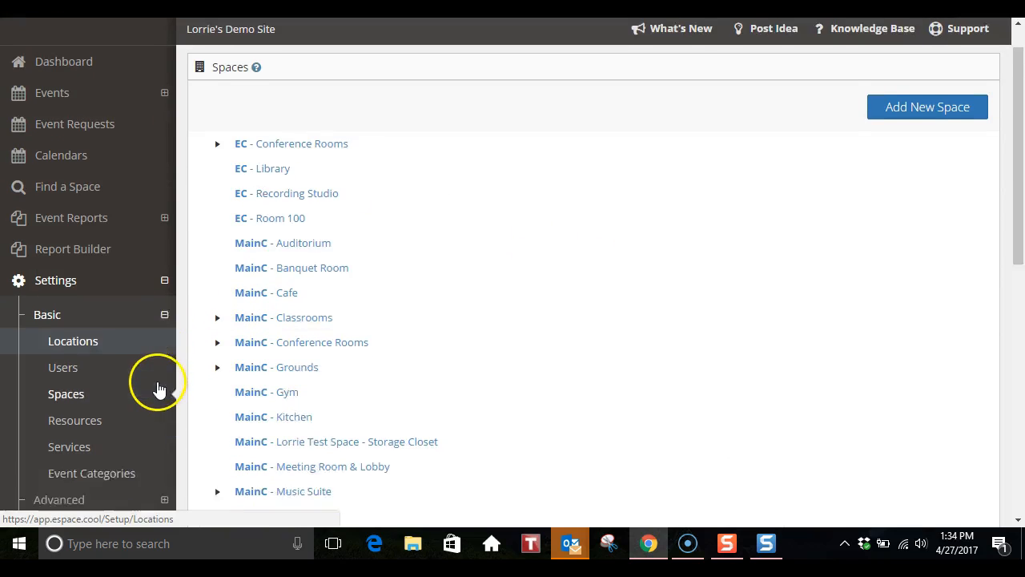
Step: Look through the list of spaces and expand MainC - Classrooms to view its rooms
scroll(157, 388, down, 1)
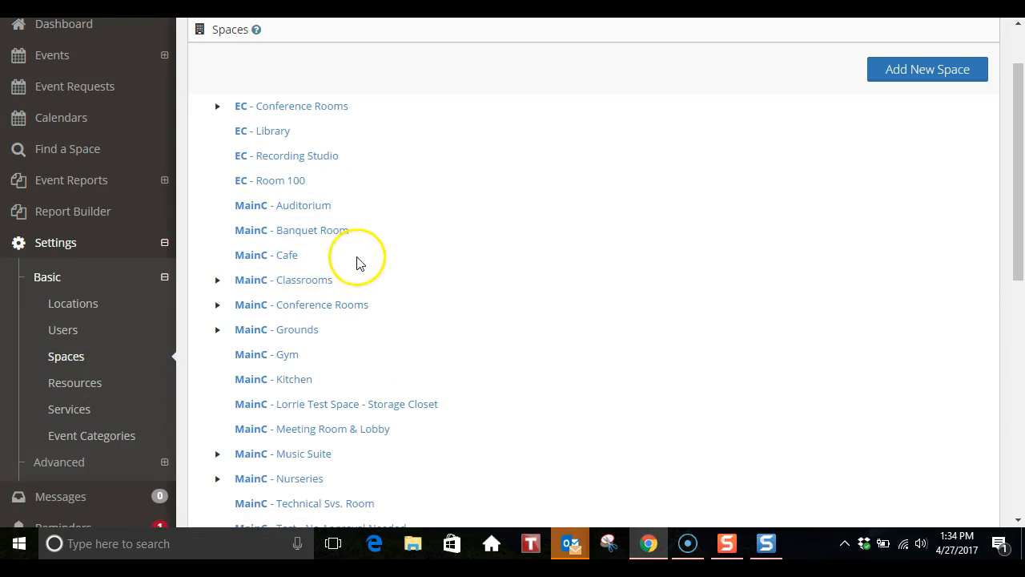
click(217, 281)
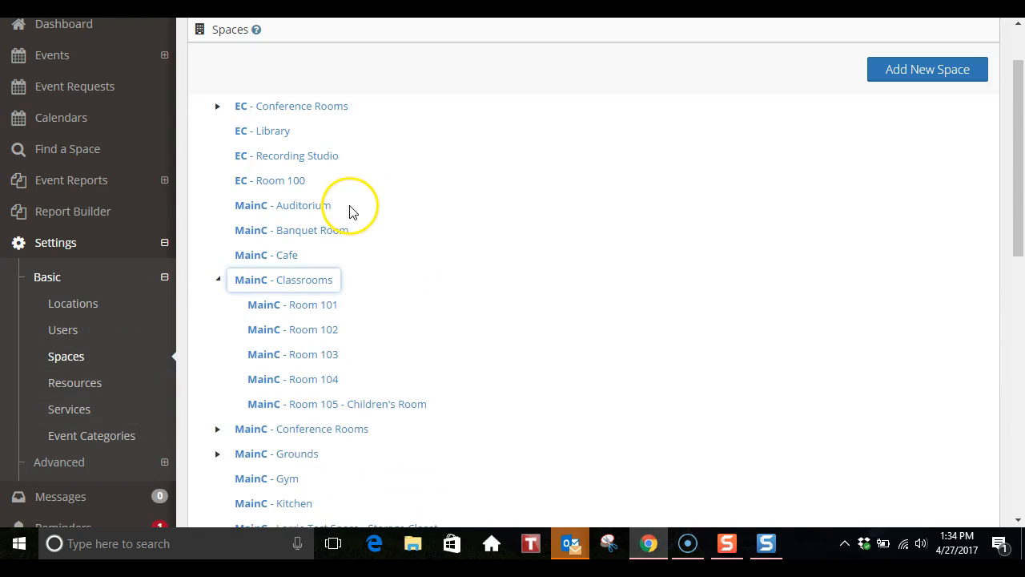
scroll(354, 217, down, 1)
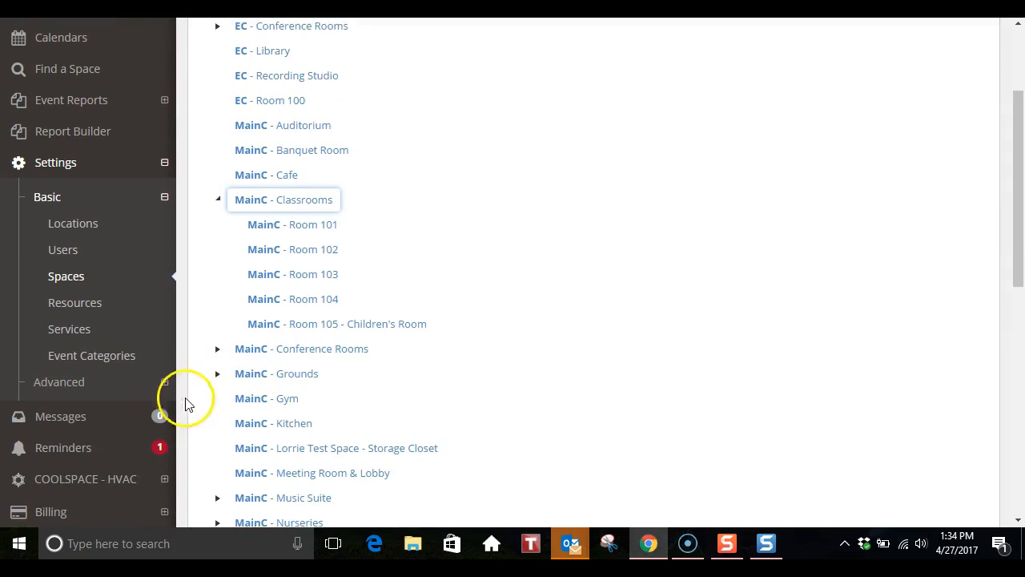
Step: Open the Resources page in the basic settings and expand Building Support and its Room Set Up group
click(76, 308)
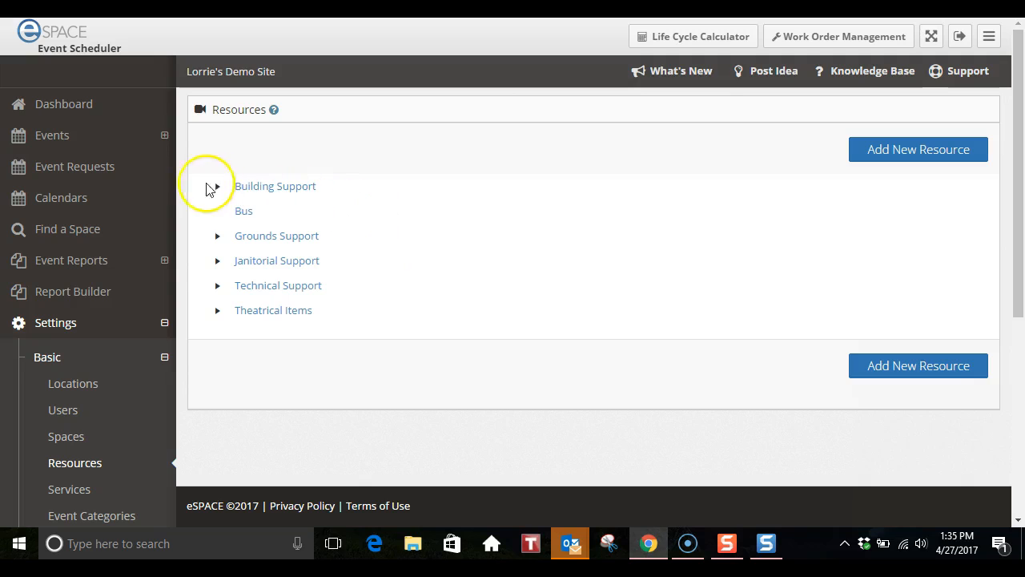
click(218, 190)
click(229, 212)
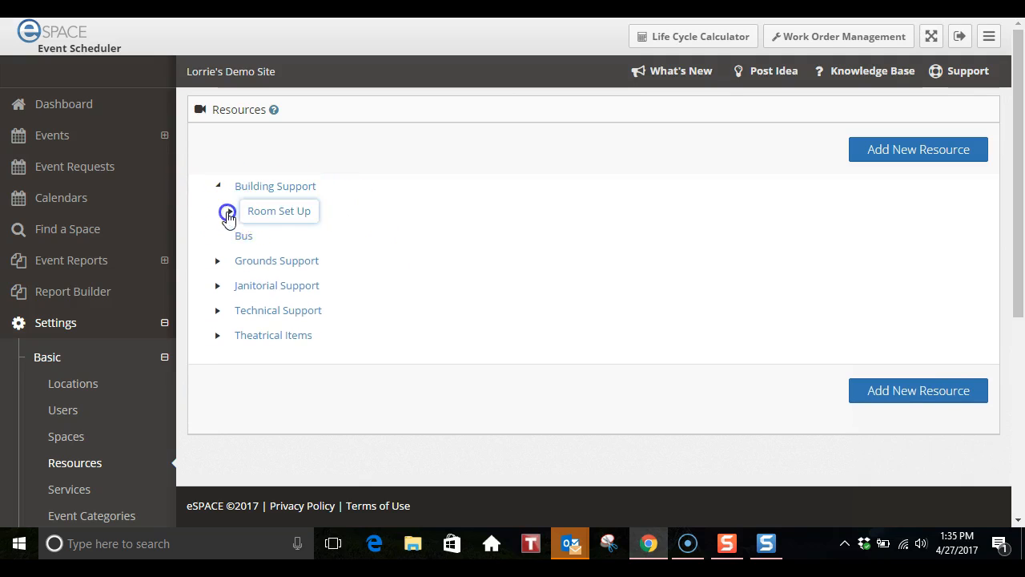
Step: Open the Services page in the basic settings, expand the Child Care service to view its sub-services, and collapse it again
click(76, 501)
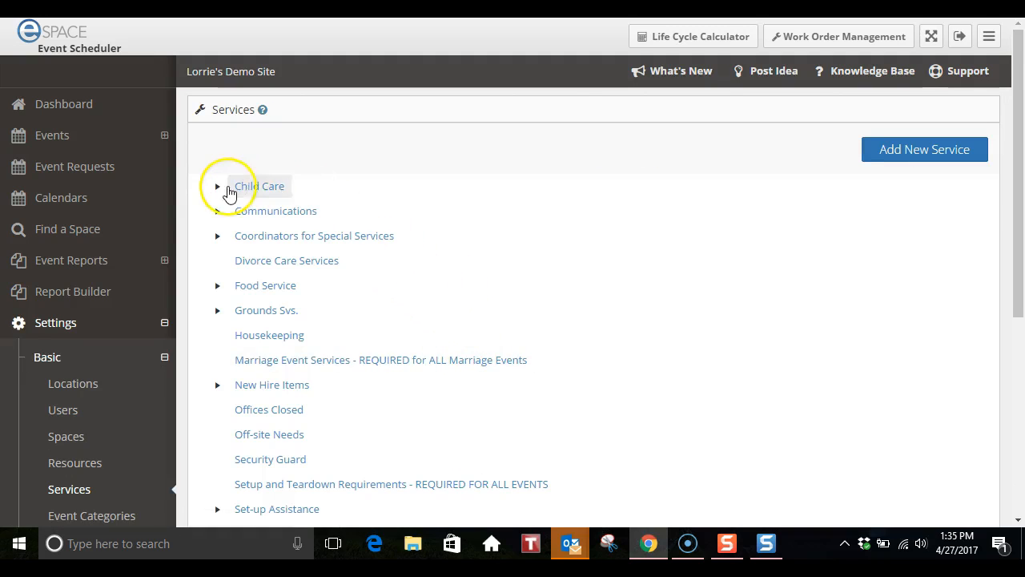
click(218, 189)
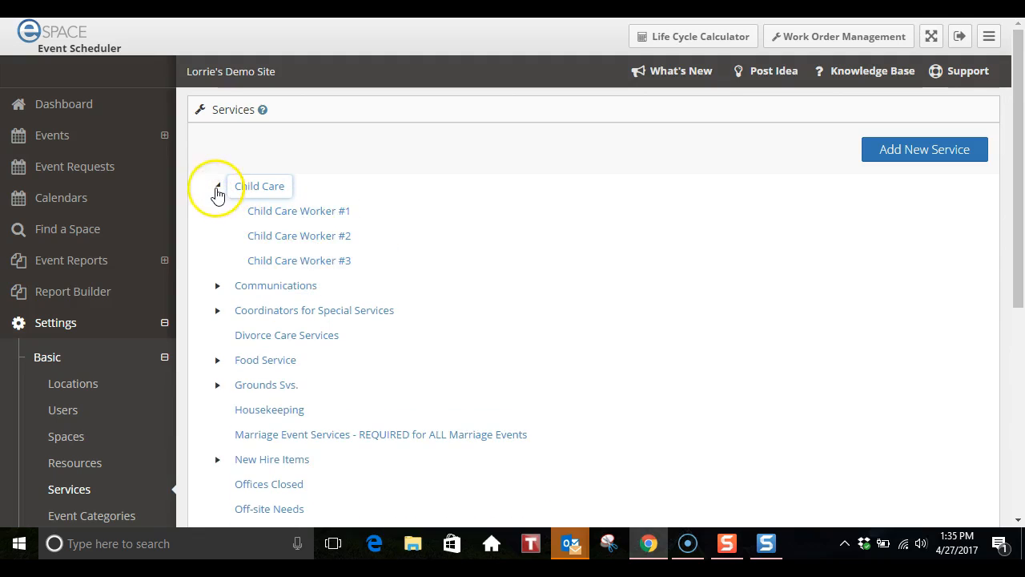
click(218, 186)
Step: Open the Event Categories page in the basic settings and review the categories with their colors and public settings
scroll(114, 448, down, 1)
click(113, 444)
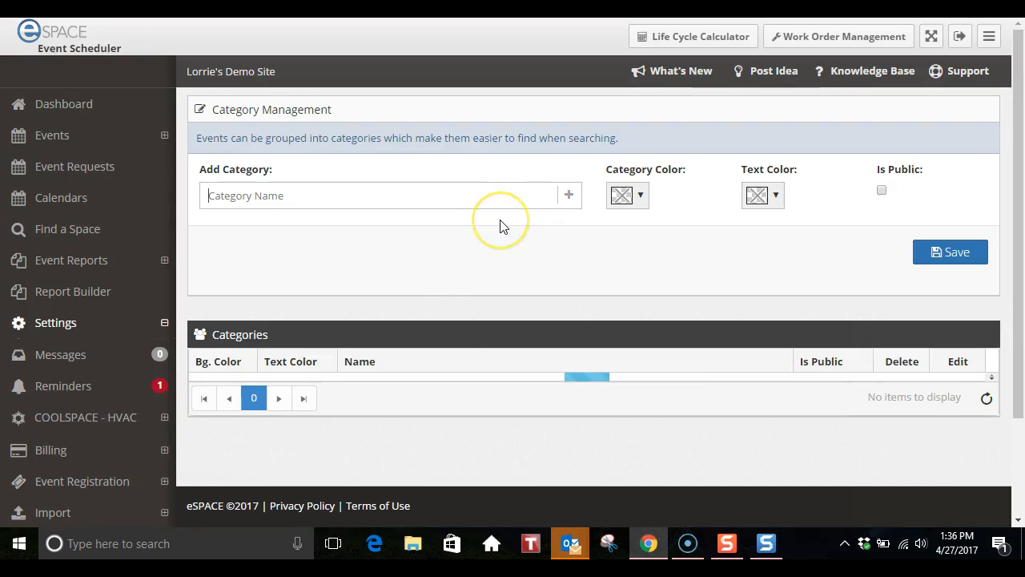
scroll(502, 227, down, 2)
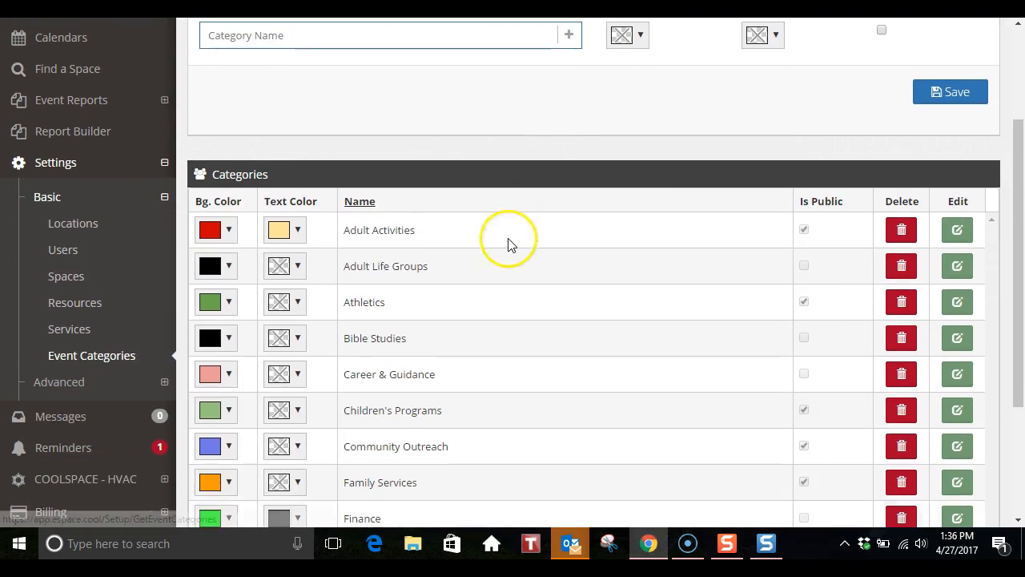
scroll(507, 238, up, 1)
scroll(508, 238, down, 1)
scroll(508, 238, down, 3)
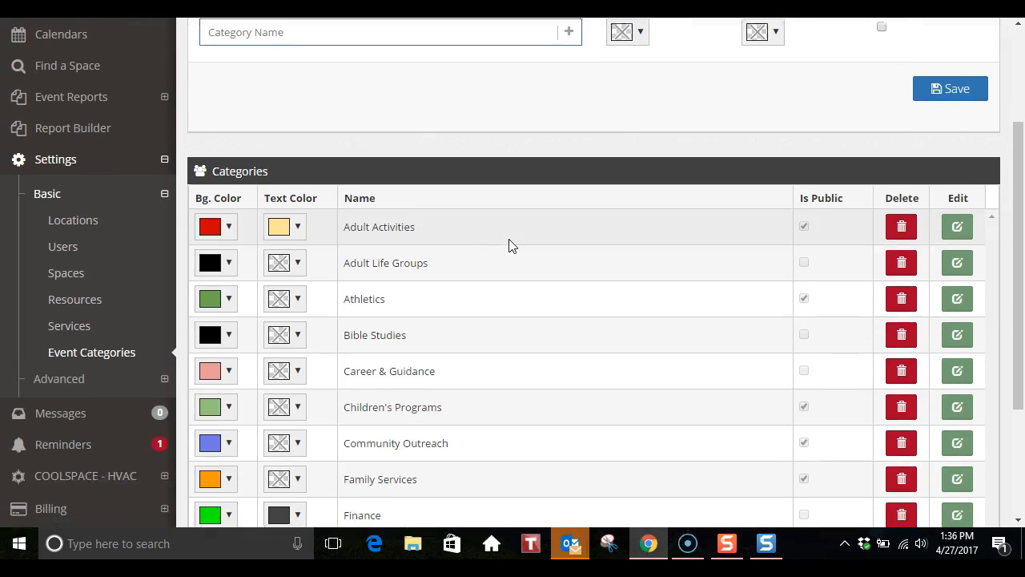
scroll(509, 238, up, 2)
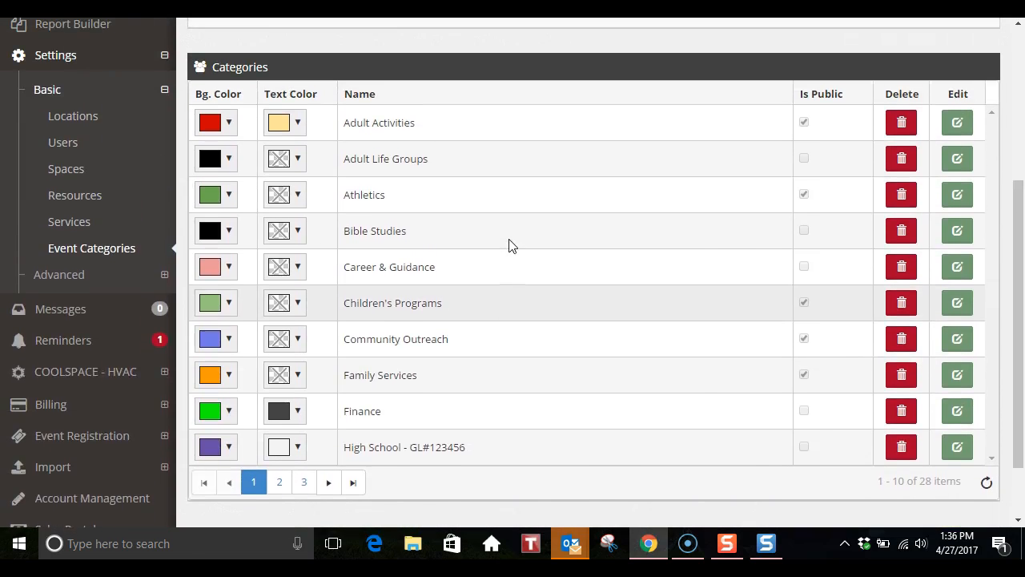
scroll(509, 245, down, 1)
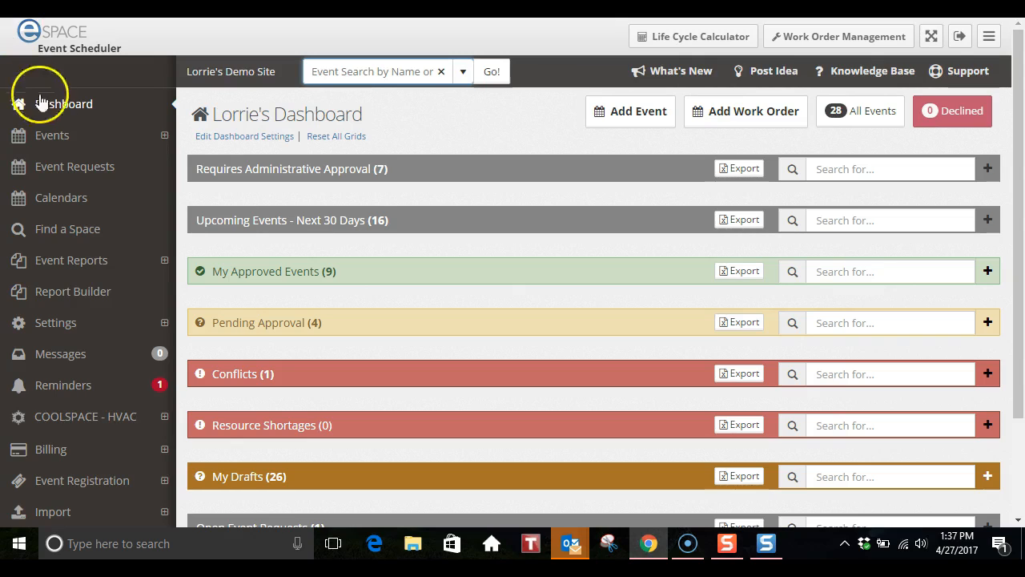
Step: Open the Add Event form and review the general information, locations, category and date and time fields for Children's Choir
click(156, 135)
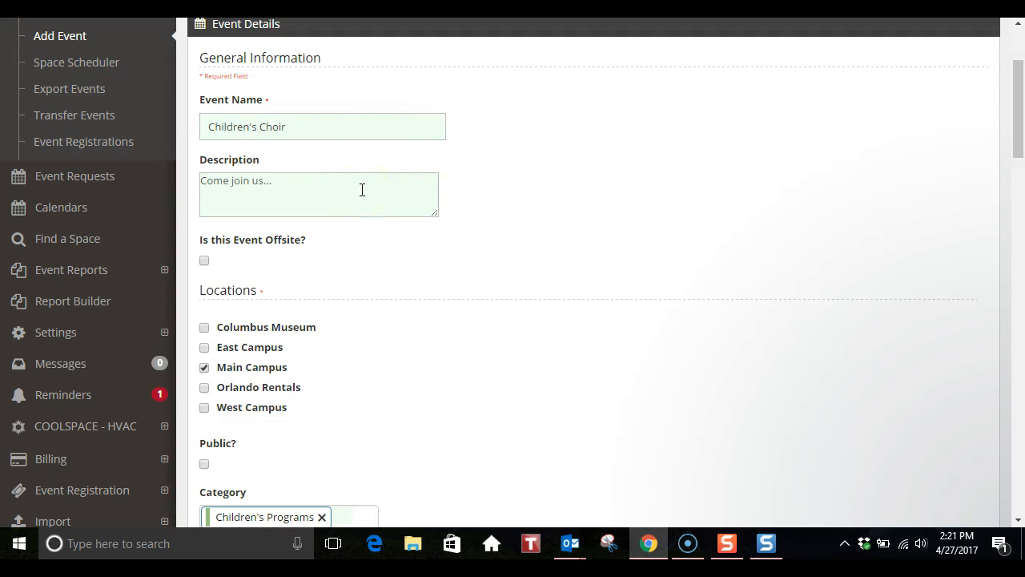
scroll(362, 190, down, 3)
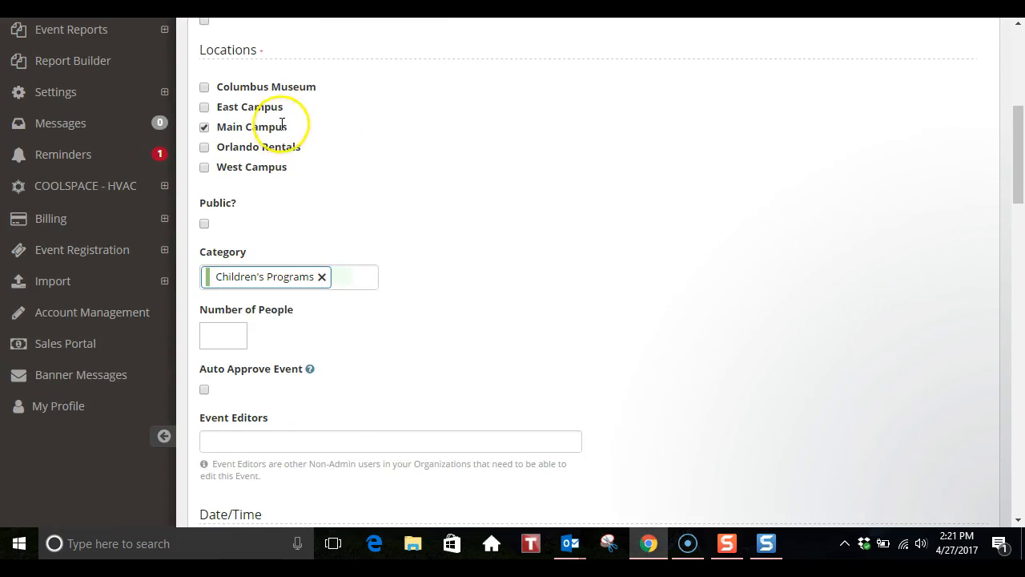
scroll(326, 265, down, 1)
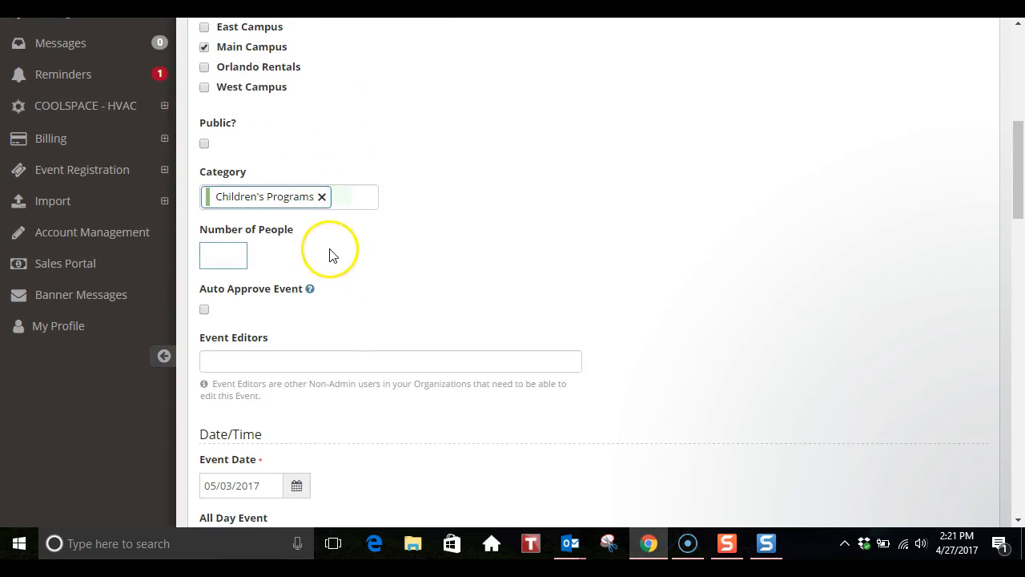
scroll(320, 264, down, 2)
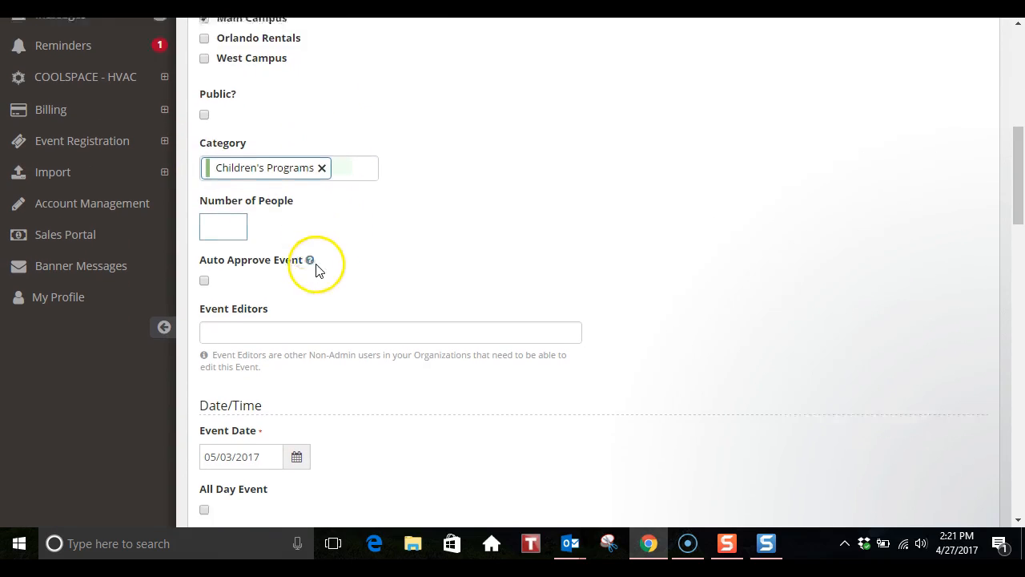
scroll(318, 282, down, 1)
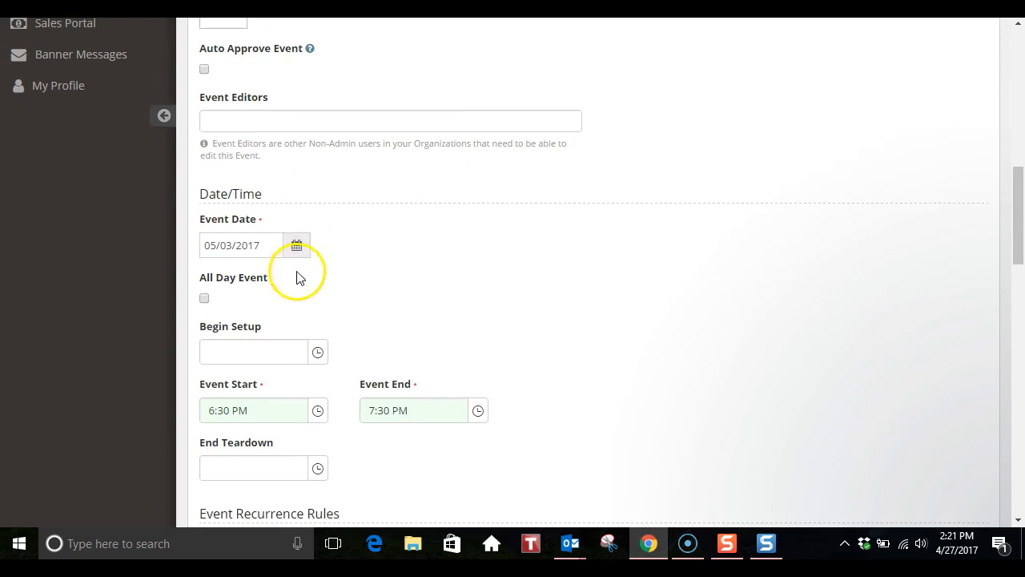
scroll(321, 297, down, 1)
scroll(321, 288, down, 1)
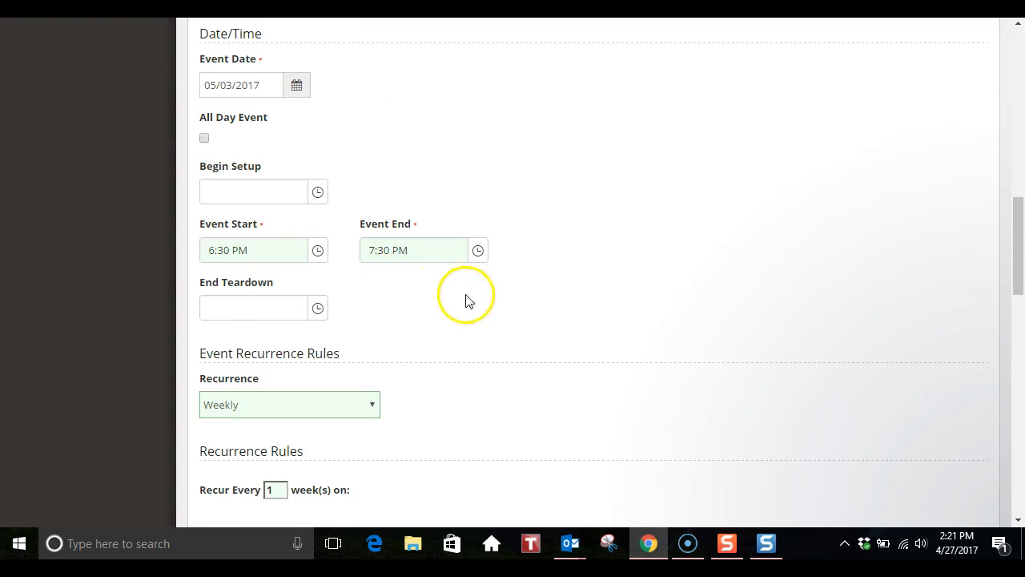
Step: Review the recurrence rules, HVAC override, attachments and reminder settings, and save the Children's Choir event details
scroll(480, 299, down, 1)
scroll(490, 301, down, 3)
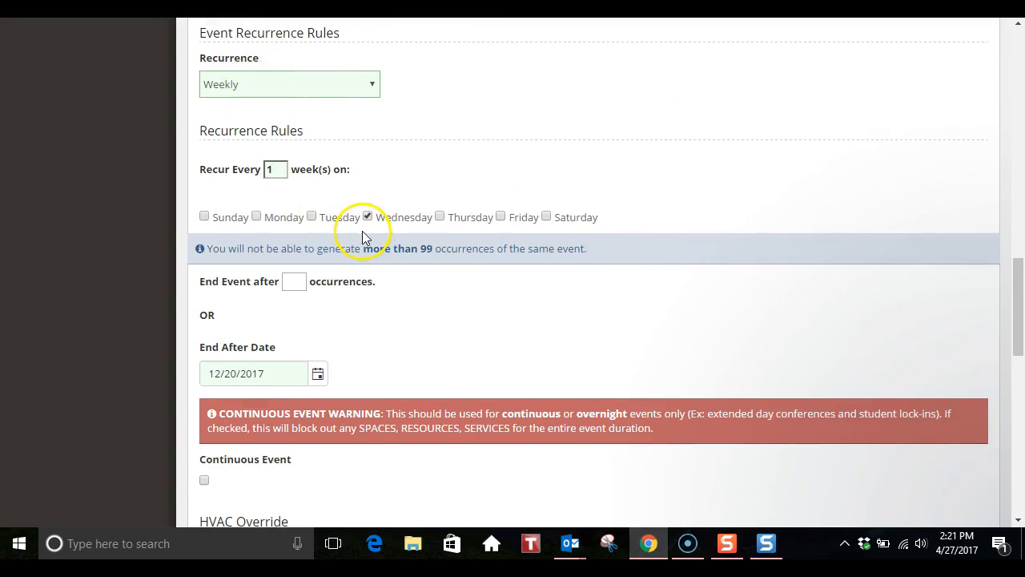
scroll(385, 289, down, 3)
scroll(386, 298, down, 2)
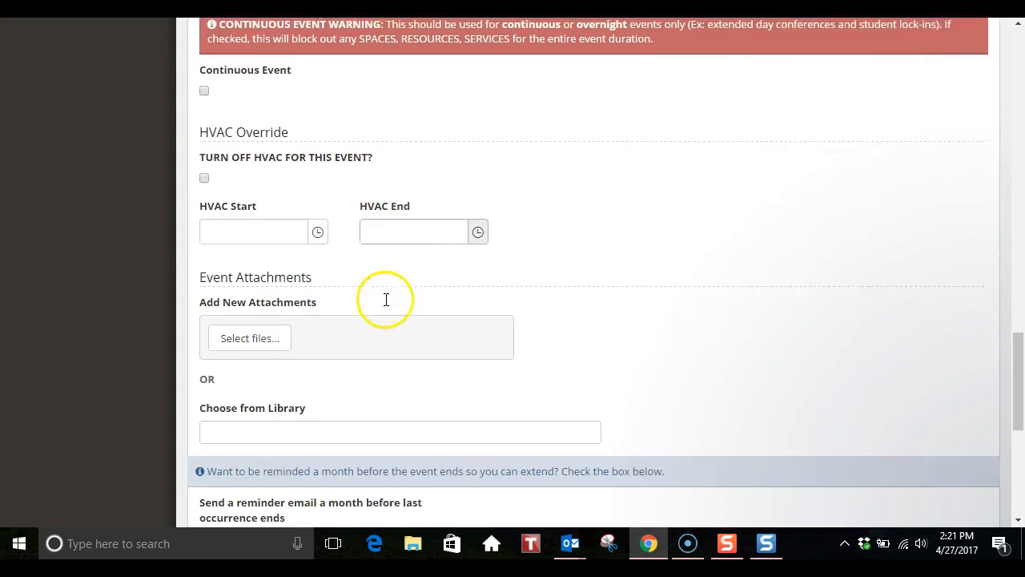
scroll(389, 325, down, 2)
scroll(390, 331, down, 3)
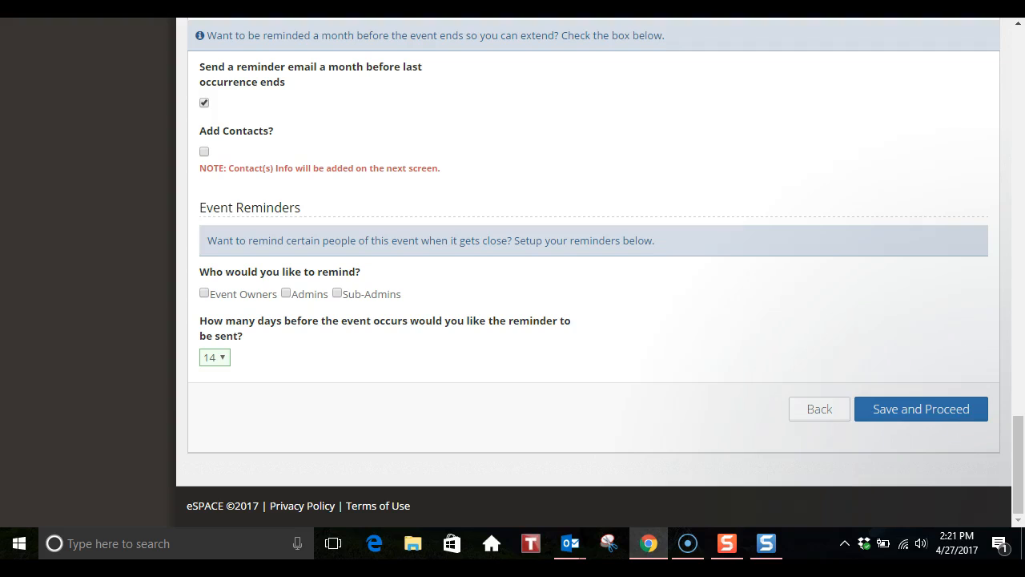
click(907, 410)
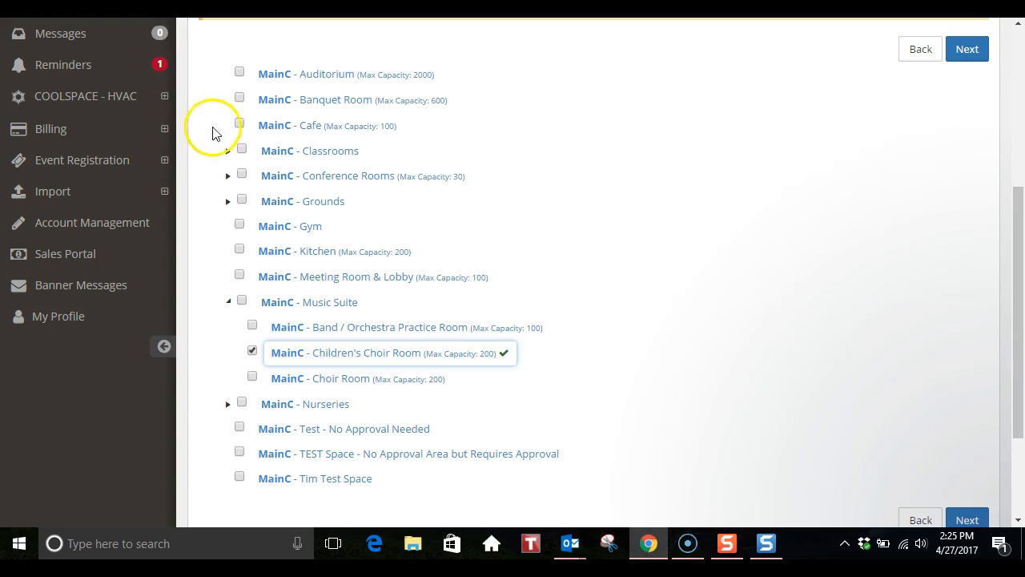
Step: Select the MainC - Cafe space for the event and view its conflicts
click(240, 125)
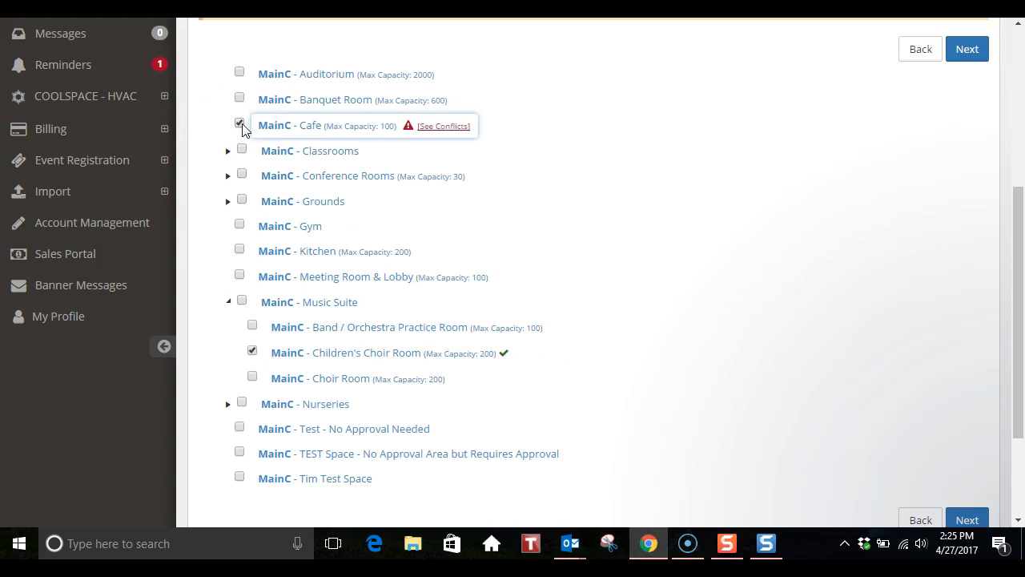
click(446, 126)
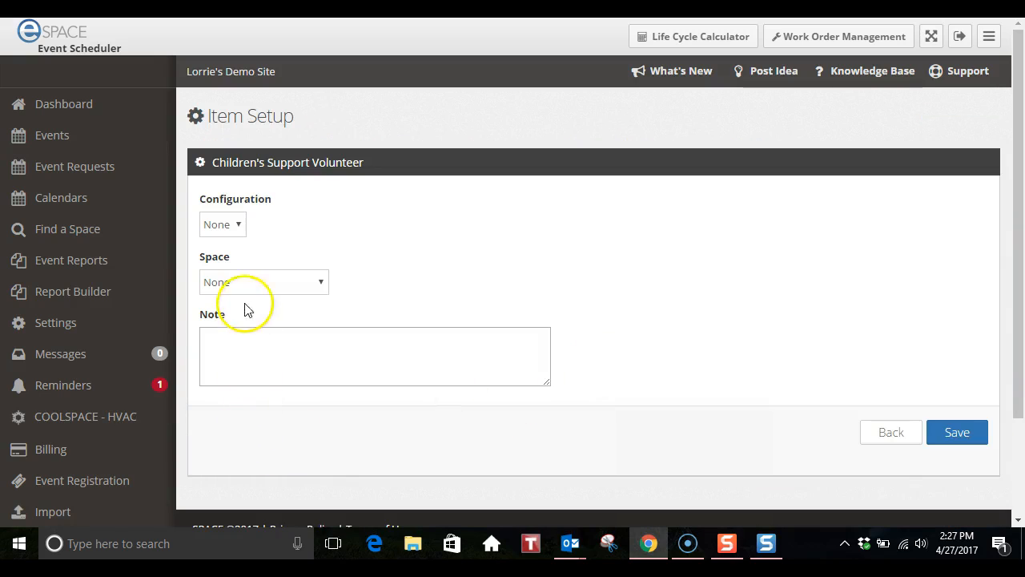
Step: Assign the Children's Support Volunteer service to the Children's Choir Room and save the item setup
click(304, 286)
click(280, 318)
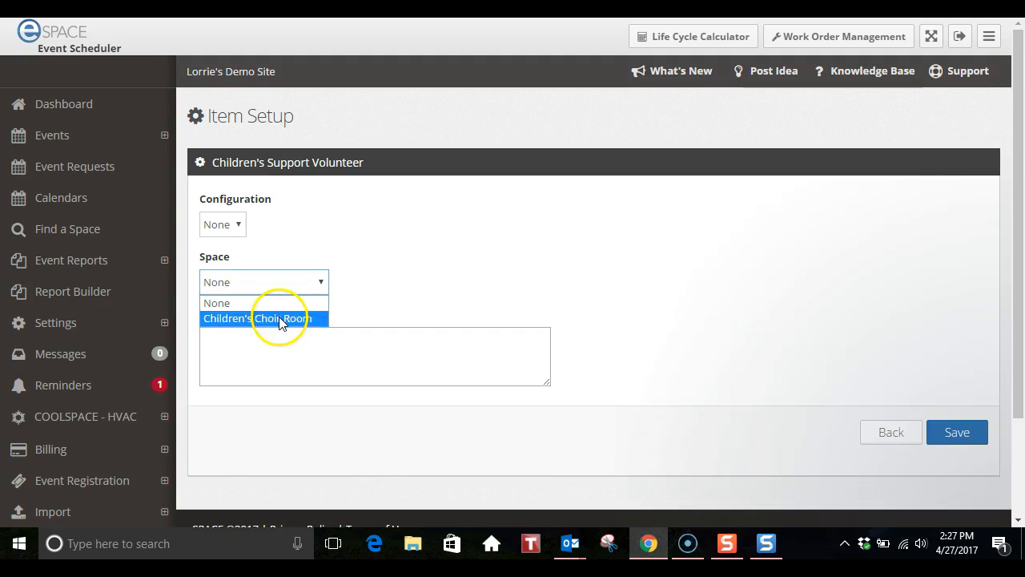
click(957, 432)
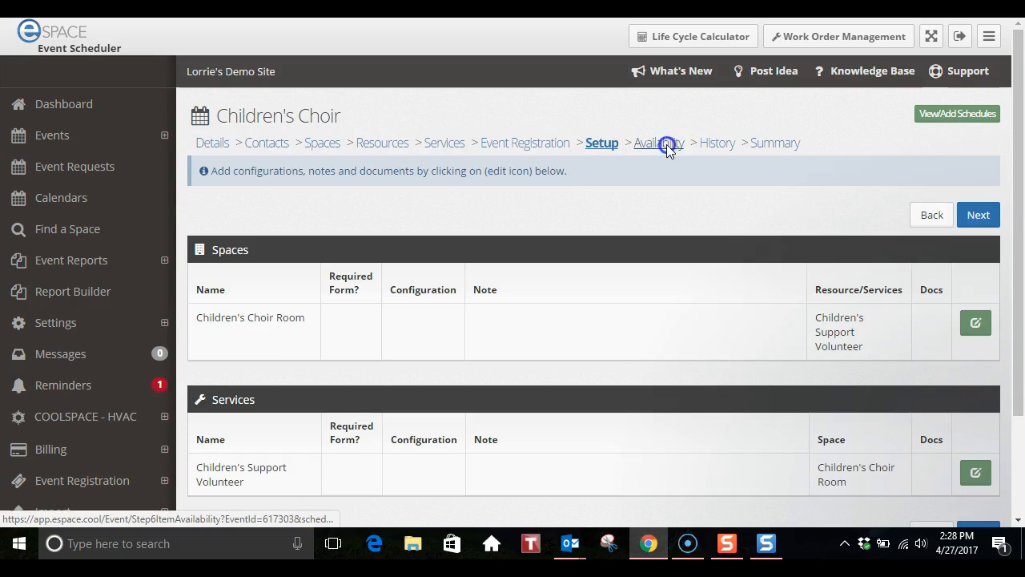
Step: Open the Availability page of the Children's Choir event and look through its present and future occurrences
click(667, 146)
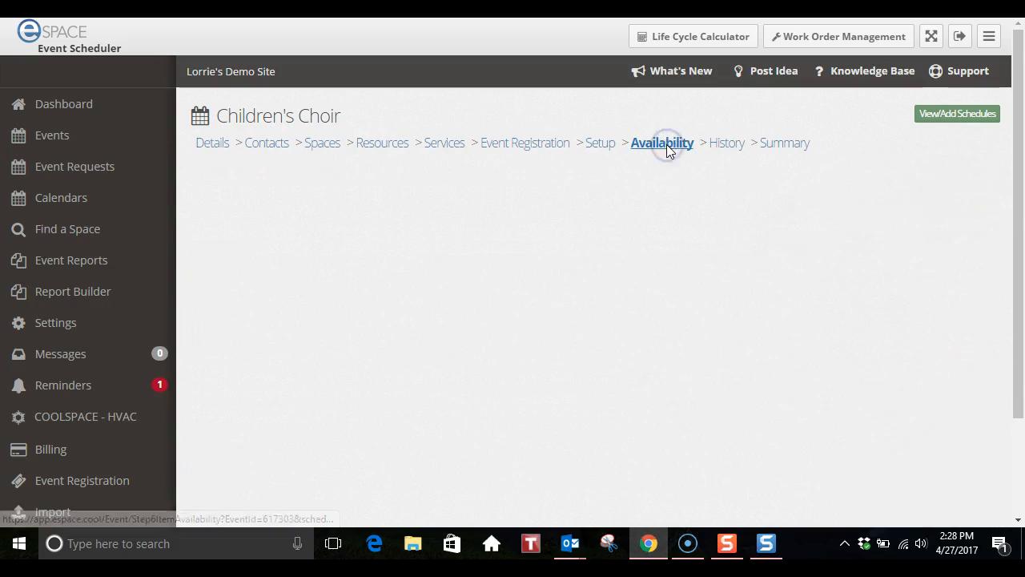
scroll(469, 280, down, 5)
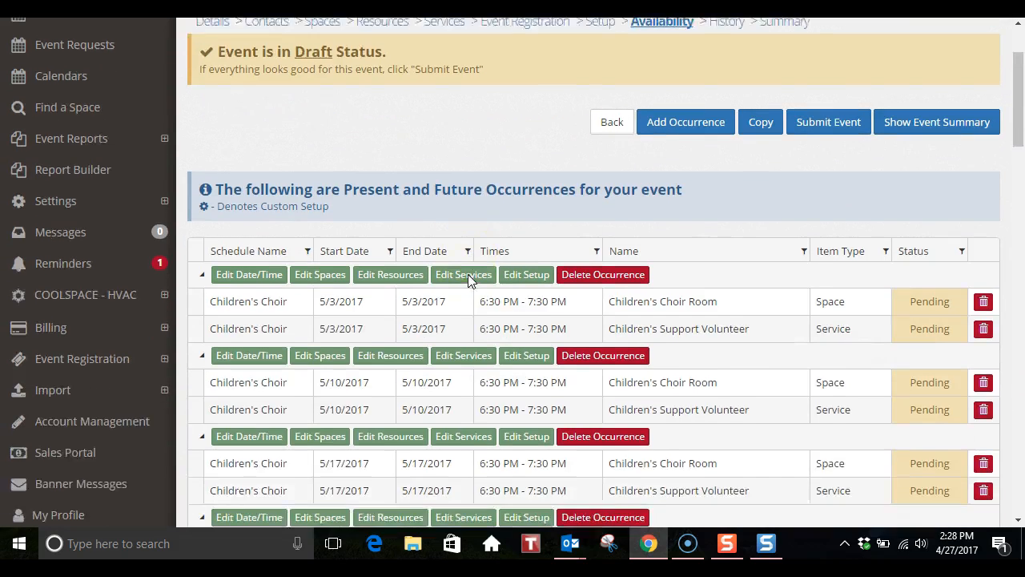
scroll(475, 298, down, 6)
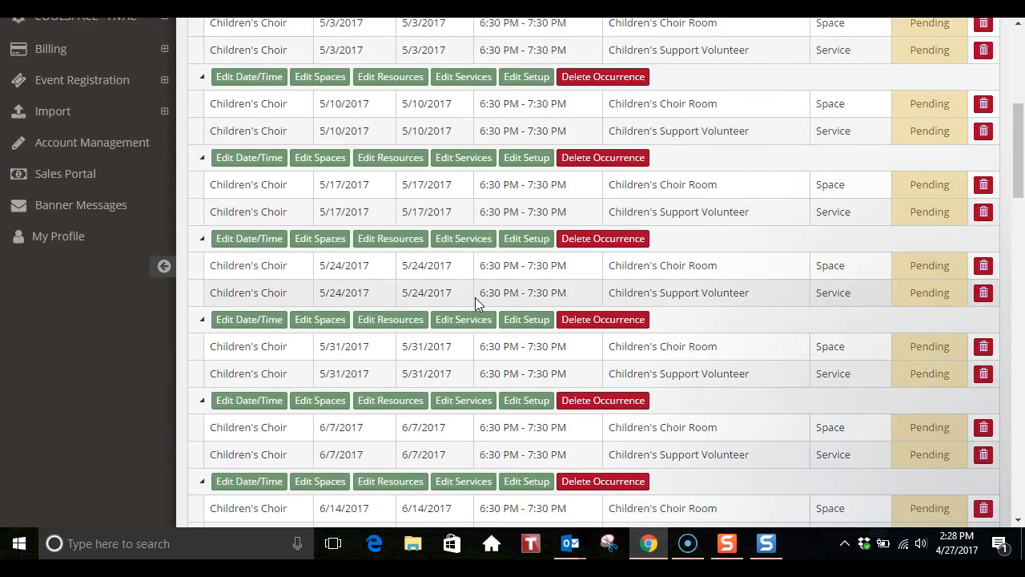
scroll(476, 311, down, 4)
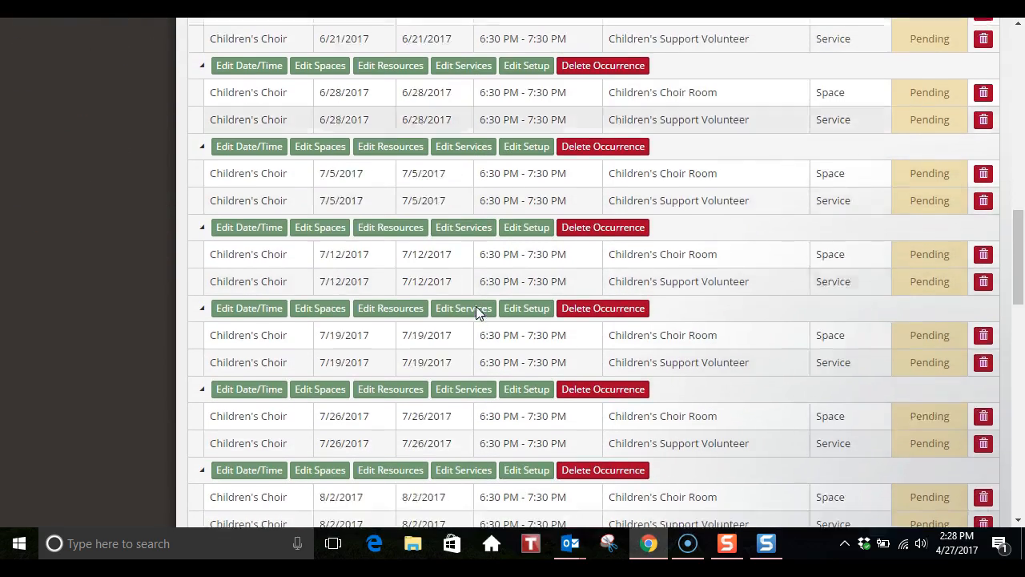
scroll(475, 311, up, 10)
scroll(480, 306, up, 3)
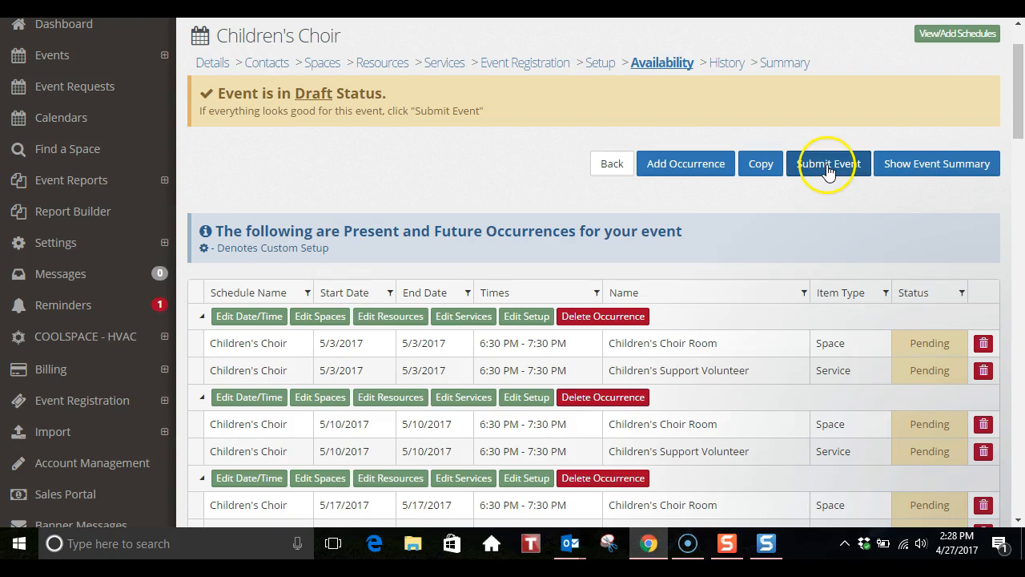
Step: View the Children's Choir history, submit the event from its summary, and return to the calendar
click(733, 66)
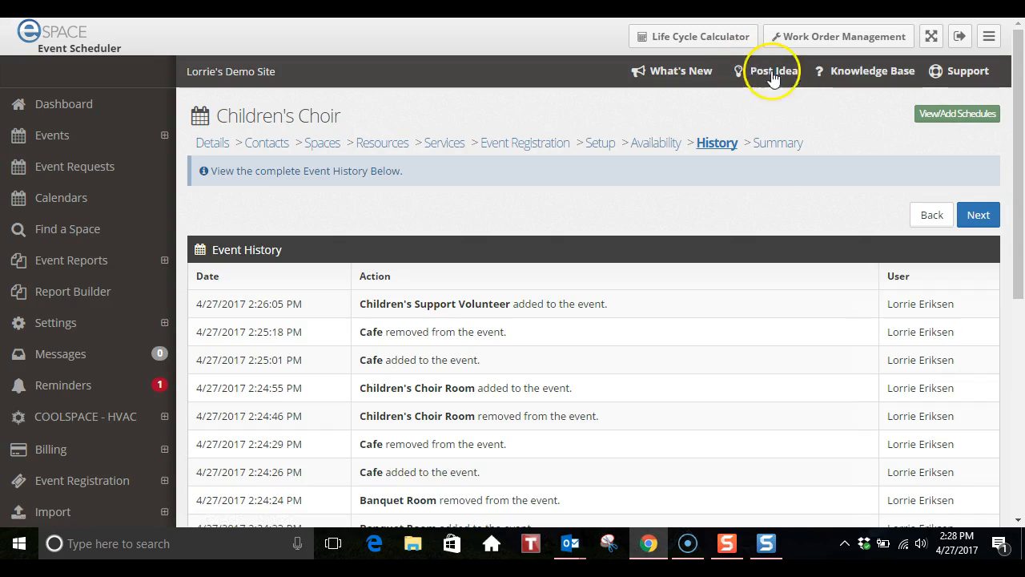
click(781, 145)
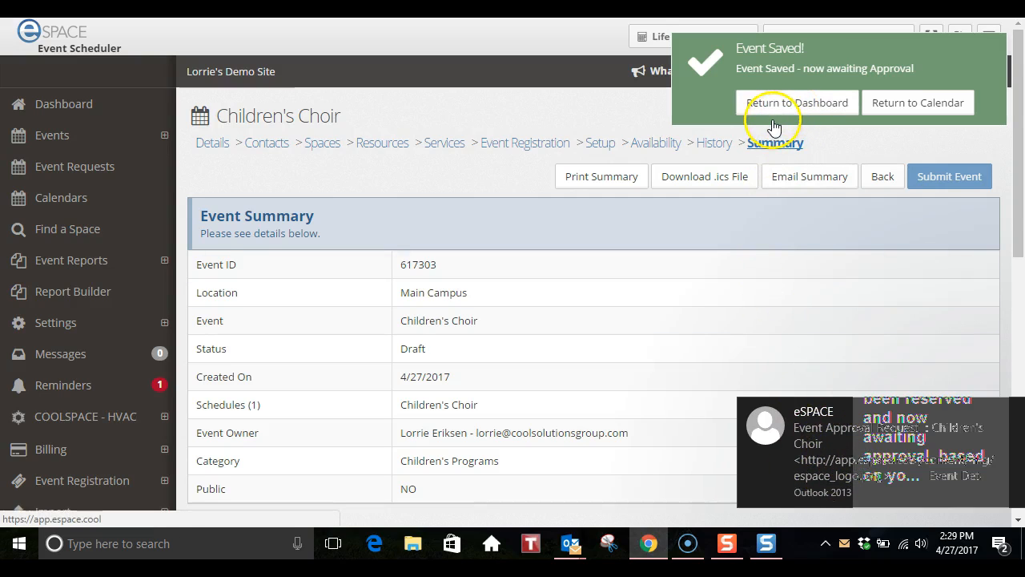
click(900, 116)
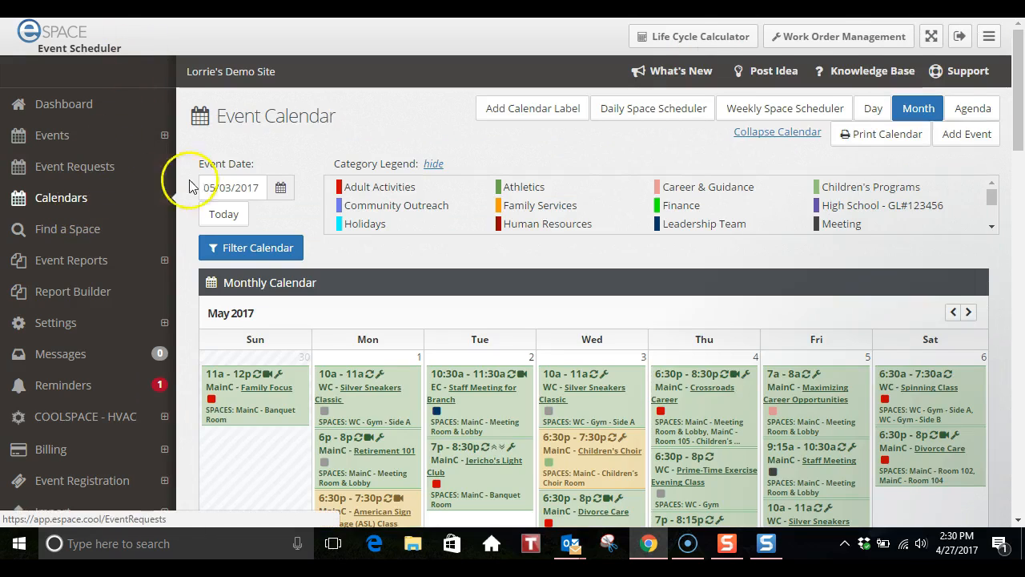
Step: Preview event details in the May 2017 monthly calendar and return to the dashboard
mouse_move(613, 481)
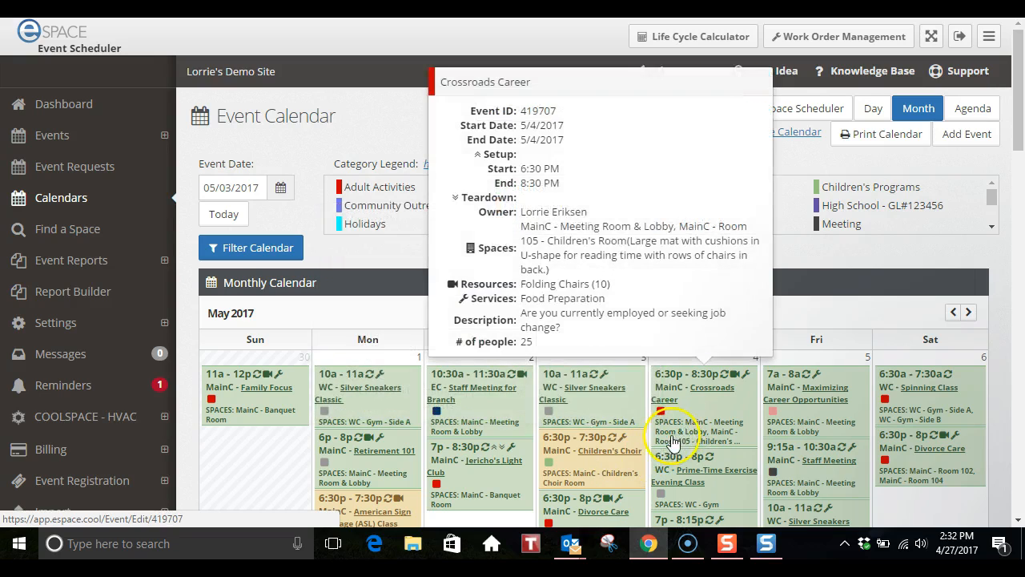
click(79, 46)
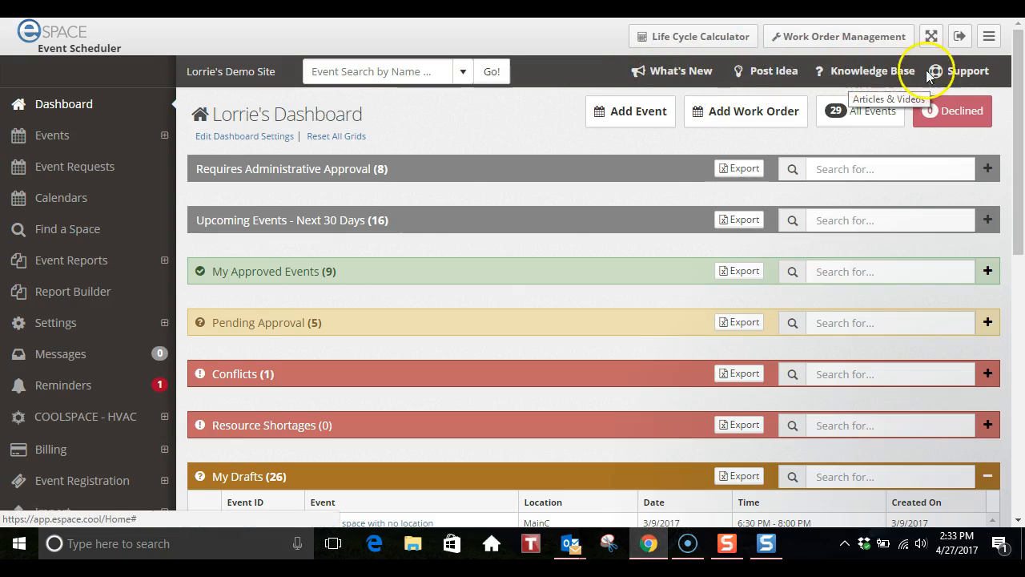
Step: Look over the latest product update on the What's New page and open Post Idea
click(680, 73)
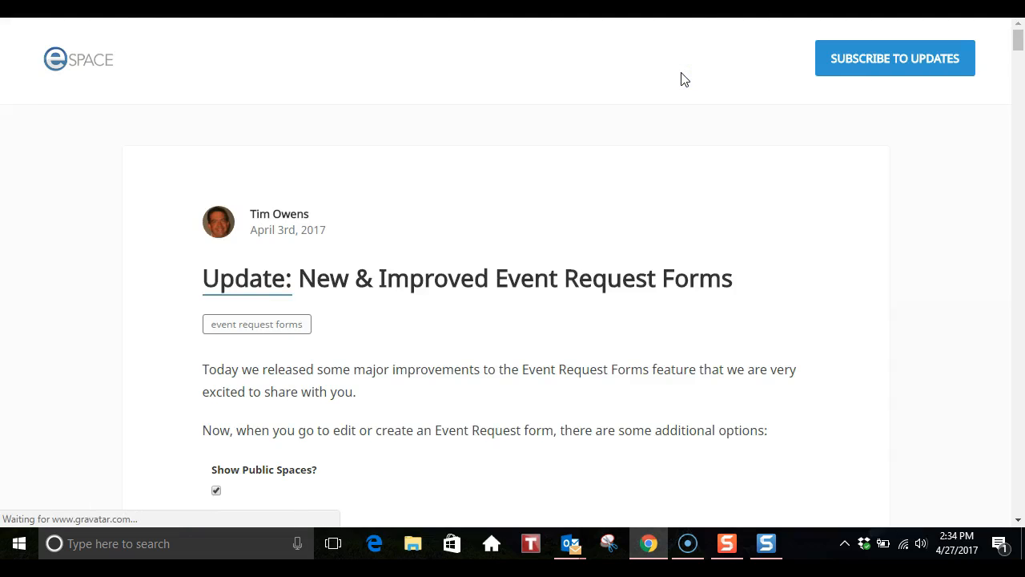
scroll(569, 173, down, 2)
scroll(565, 174, up, 2)
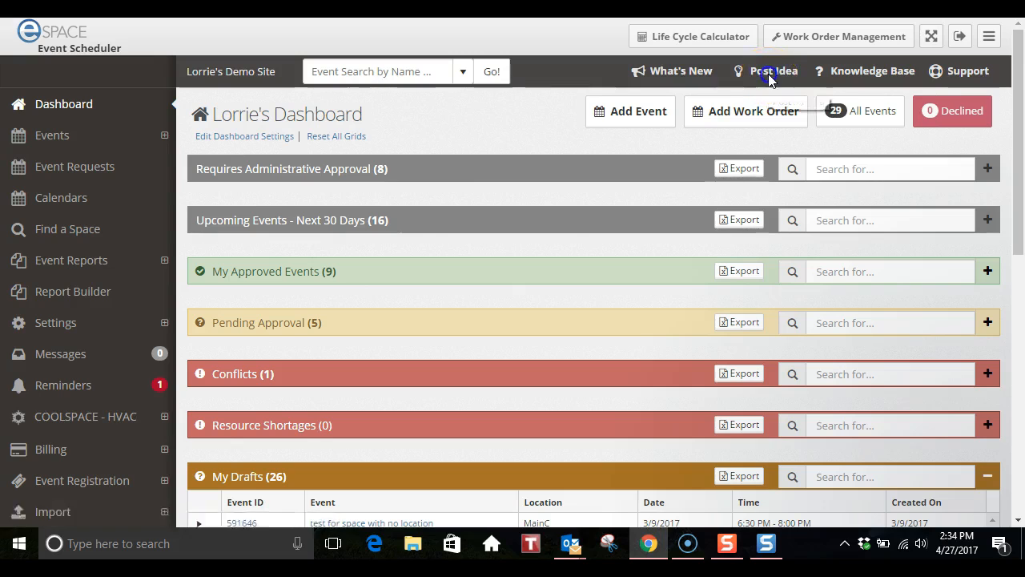
click(769, 75)
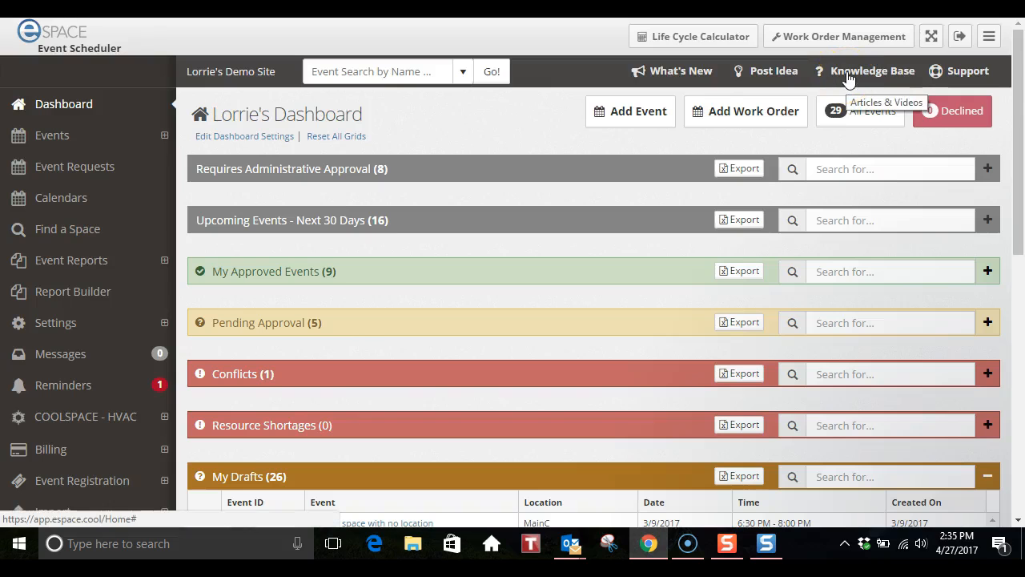
Step: Open the Knowledge Base and look through the Help Center topics for Event Scheduler and Work Order Management
click(849, 74)
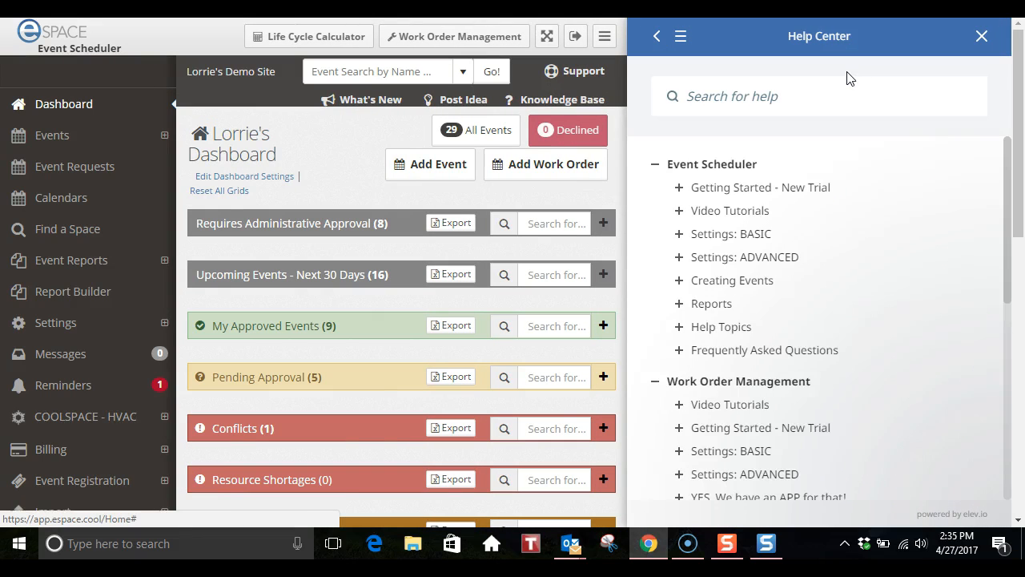
scroll(773, 206, down, 2)
scroll(777, 211, up, 1)
scroll(776, 213, up, 1)
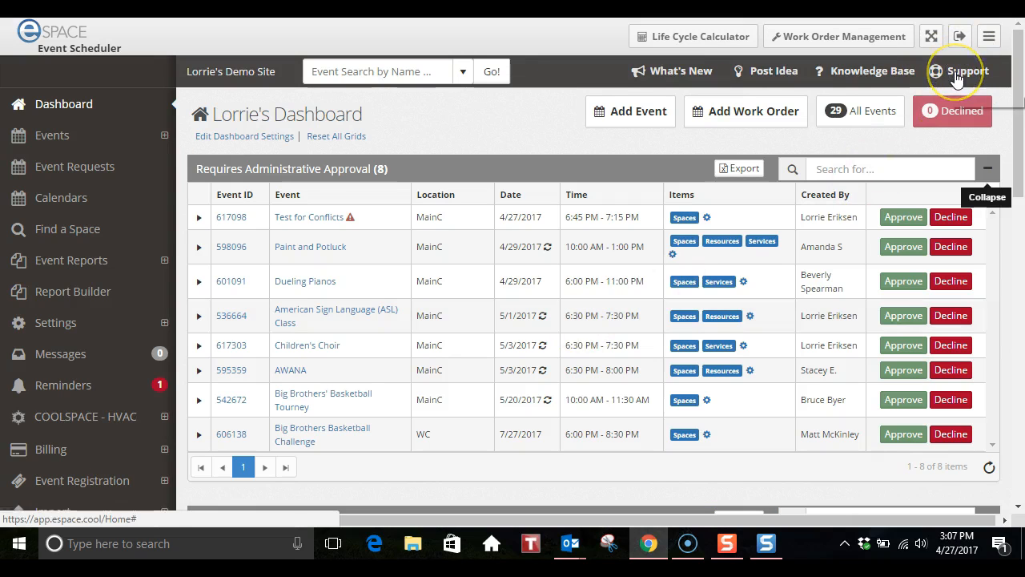
Step: Open Support, start a new conversation with eSPACE, and close the chat without sending a message
click(957, 74)
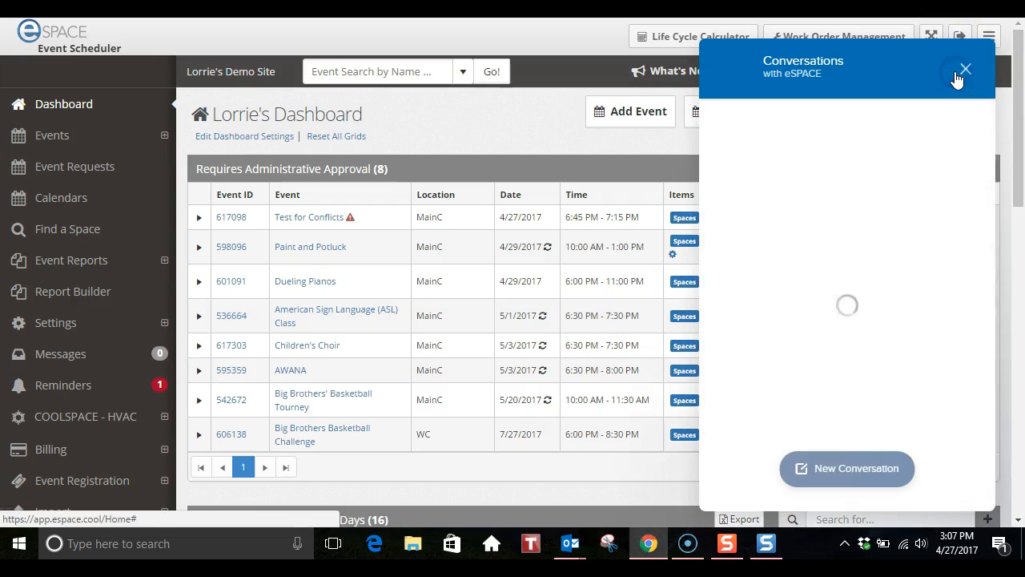
click(829, 476)
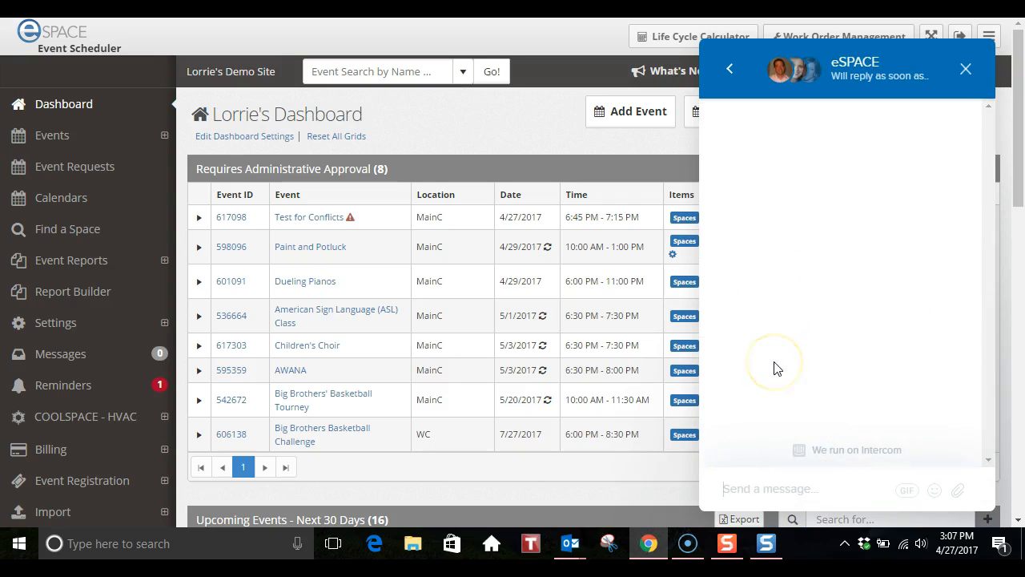
click(966, 69)
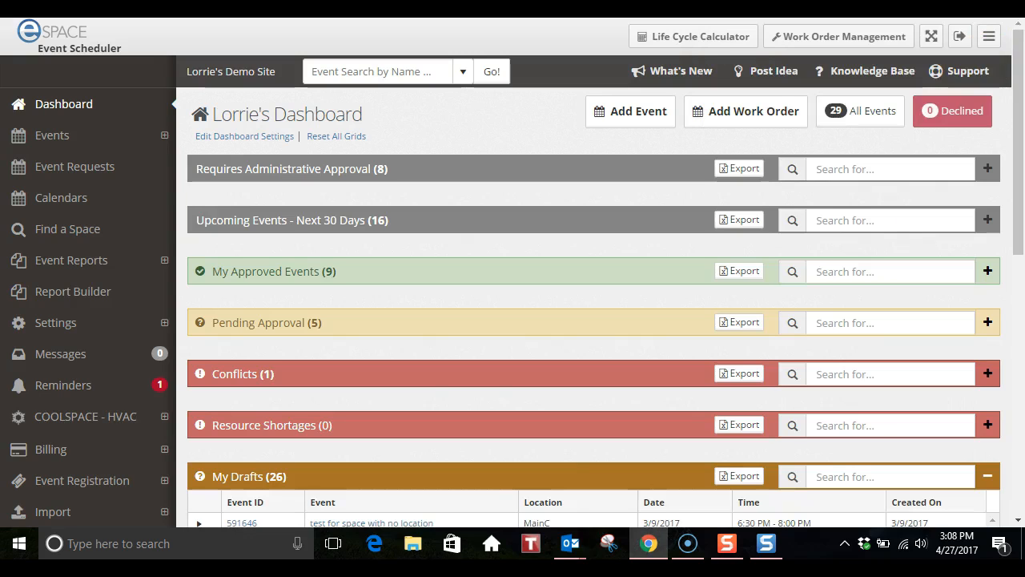